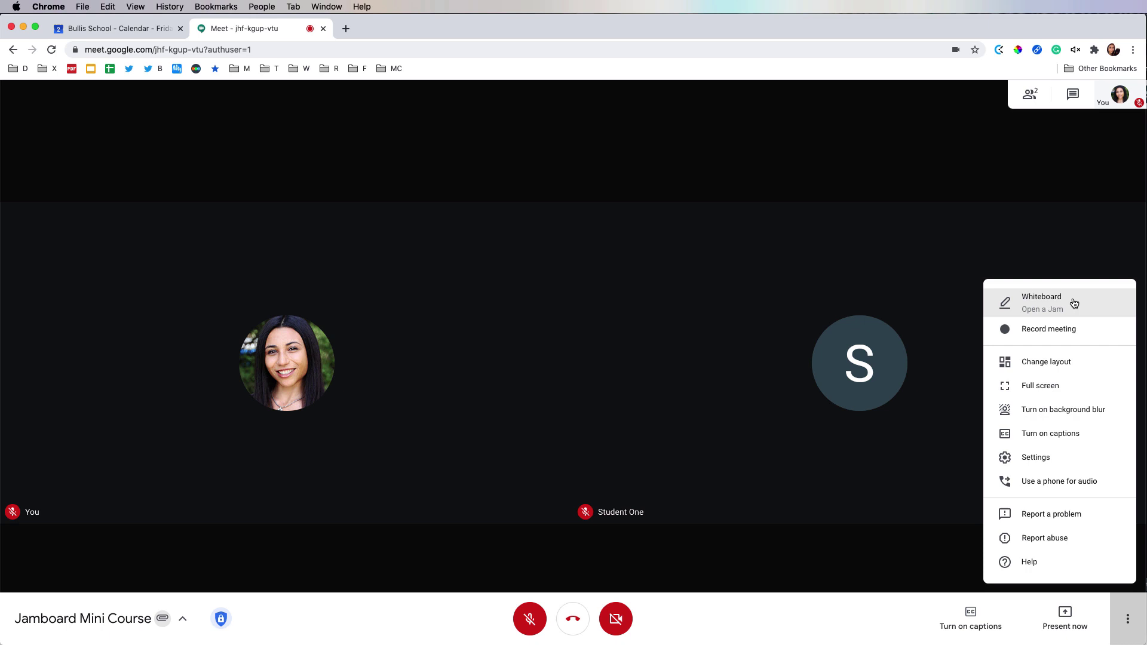
pyautogui.click(1073, 303)
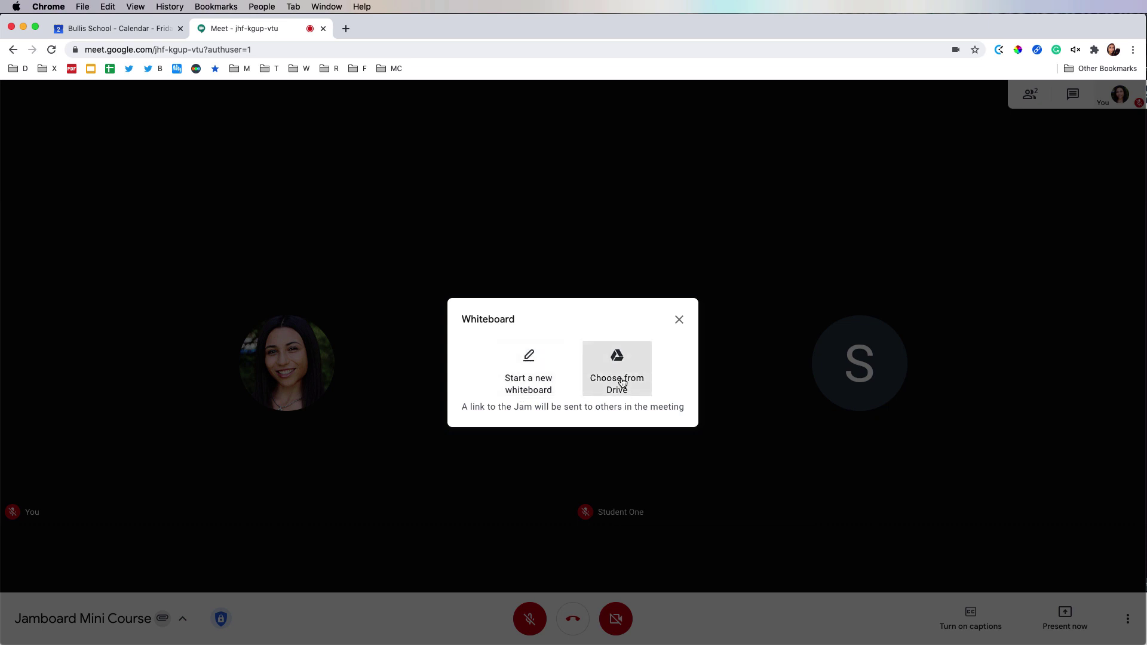
pyautogui.click(621, 382)
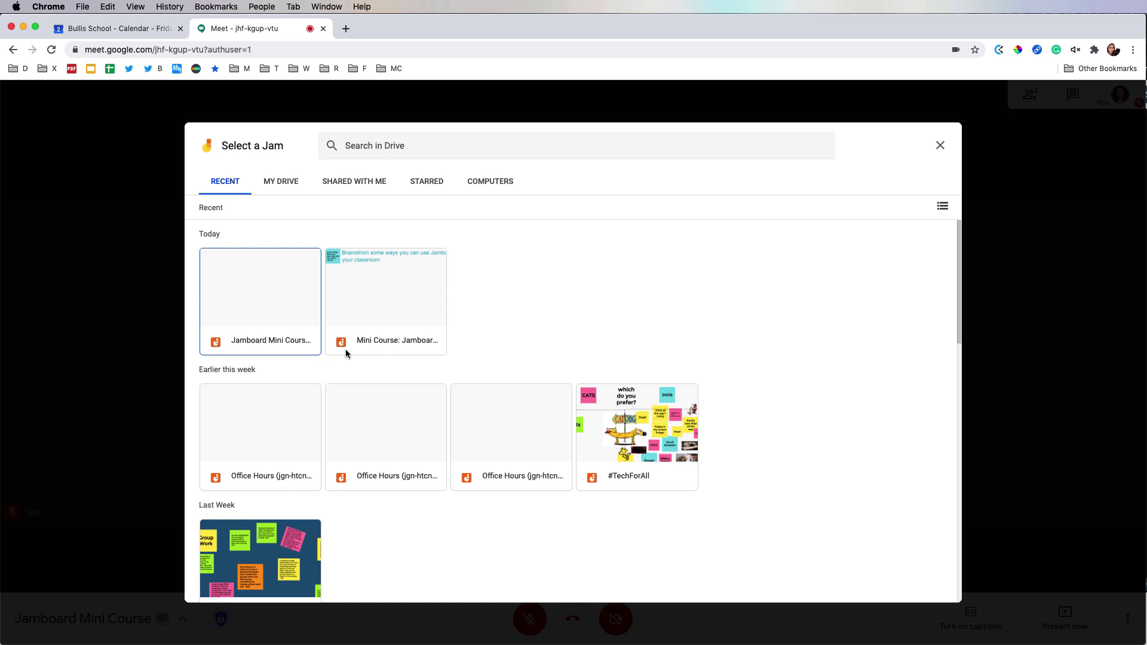
pyautogui.scroll(-1, 368, 411)
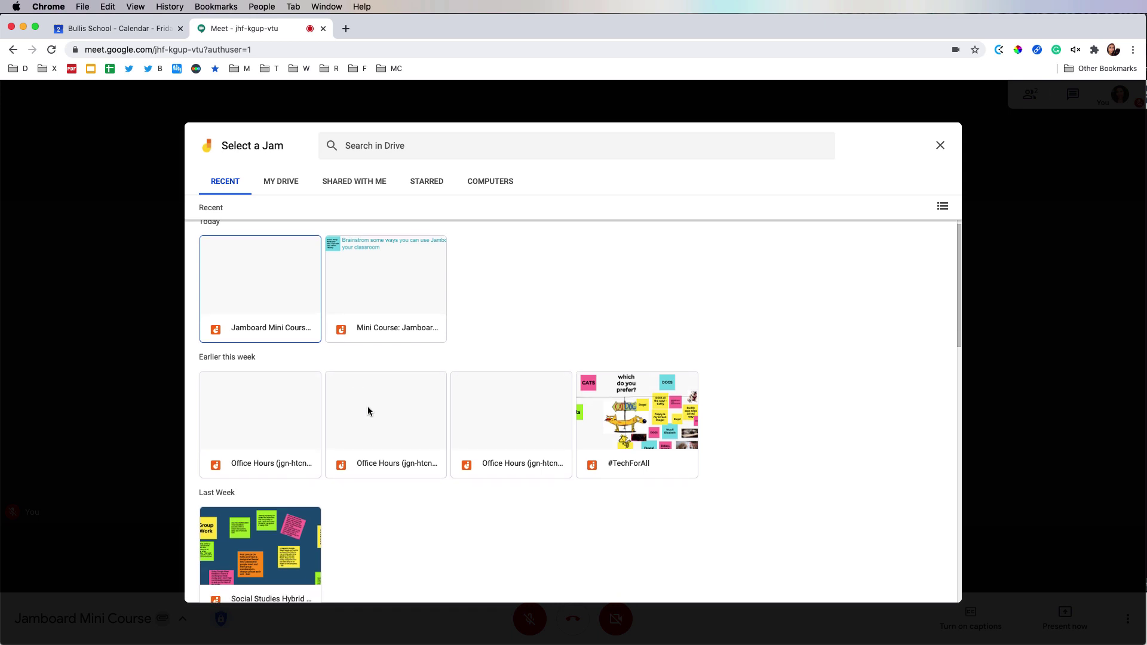
pyautogui.scroll(-5, 368, 411)
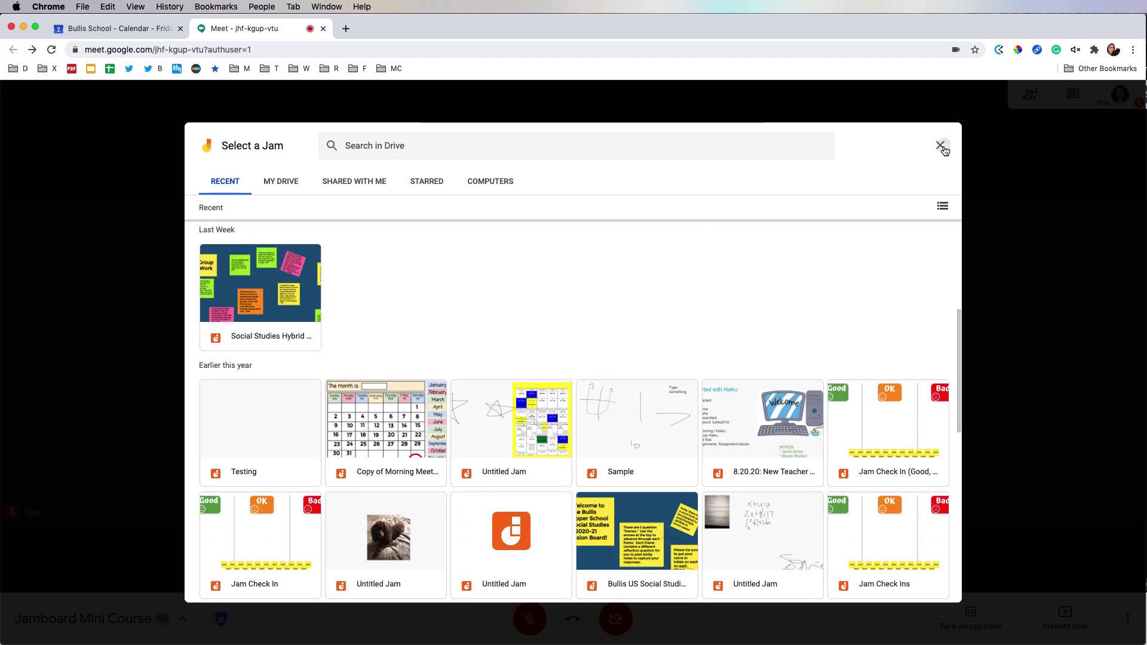
pyautogui.click(941, 147)
# Start a new whiteboard in the meeting and share the Jam with the student, granting Edit access
pyautogui.click(1128, 618)
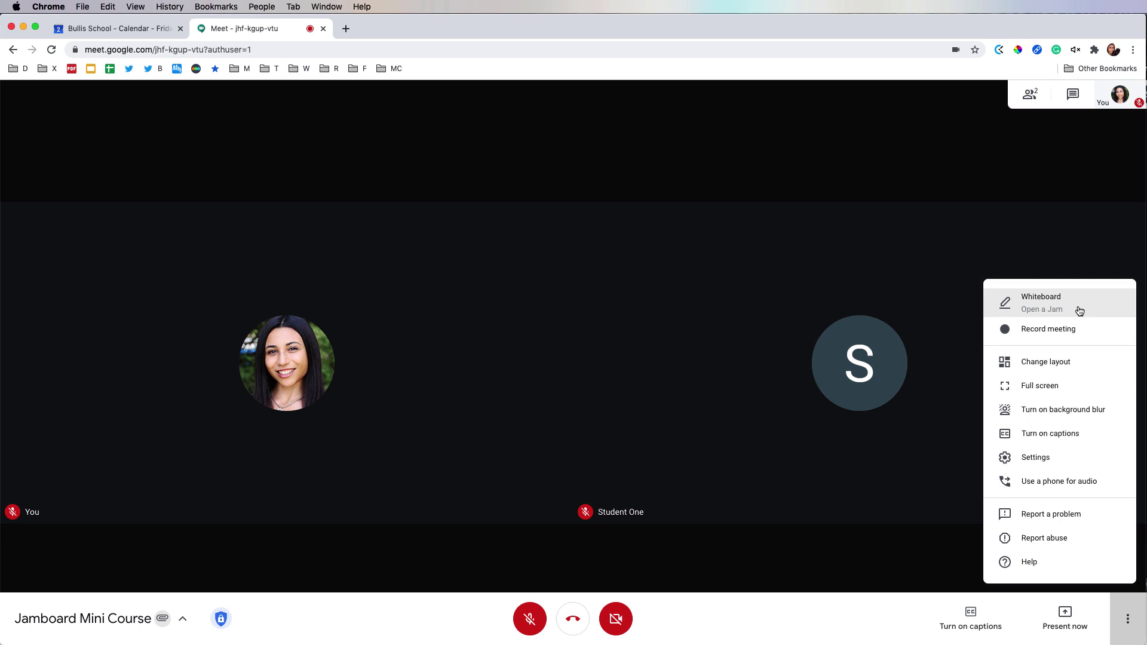
pyautogui.click(1079, 310)
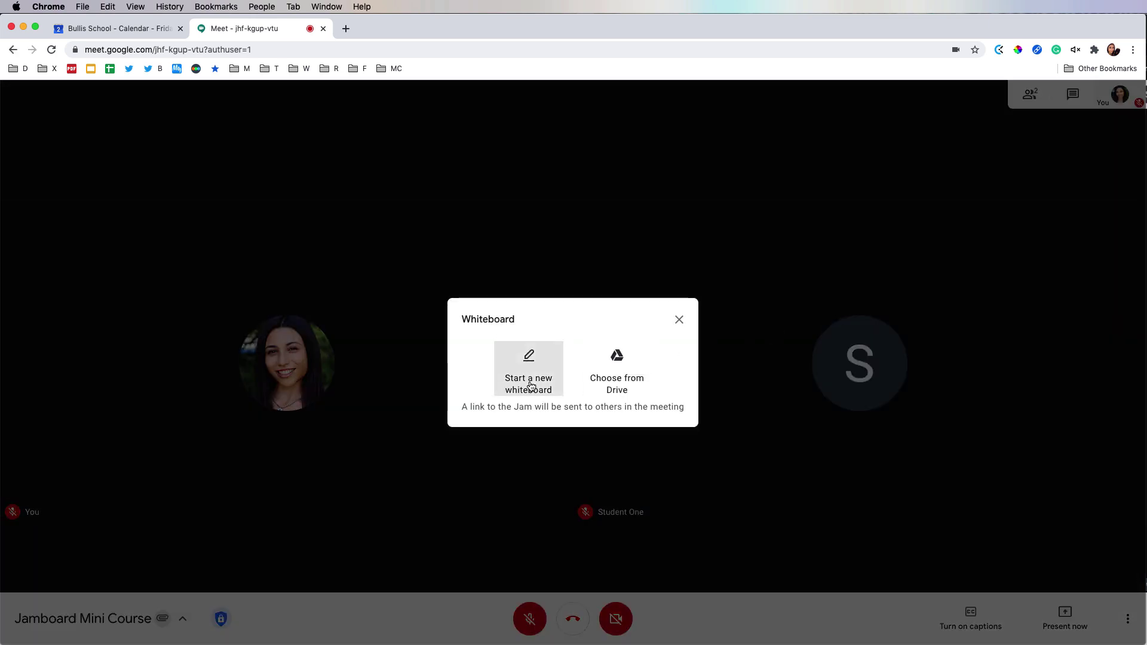
pyautogui.click(531, 385)
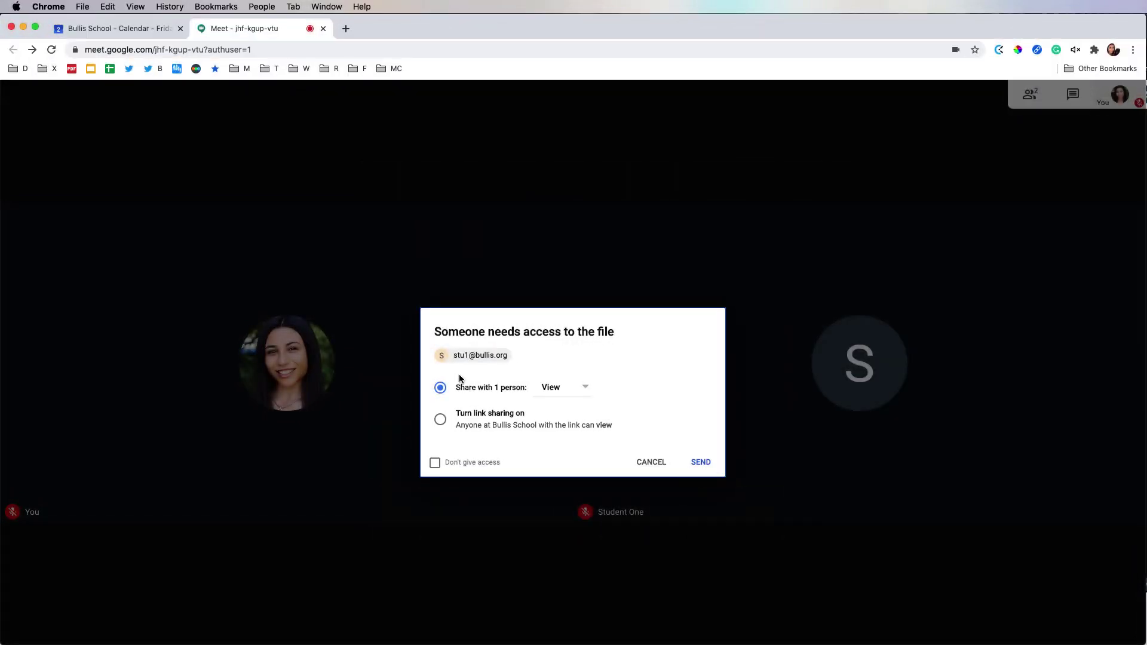
pyautogui.click(585, 394)
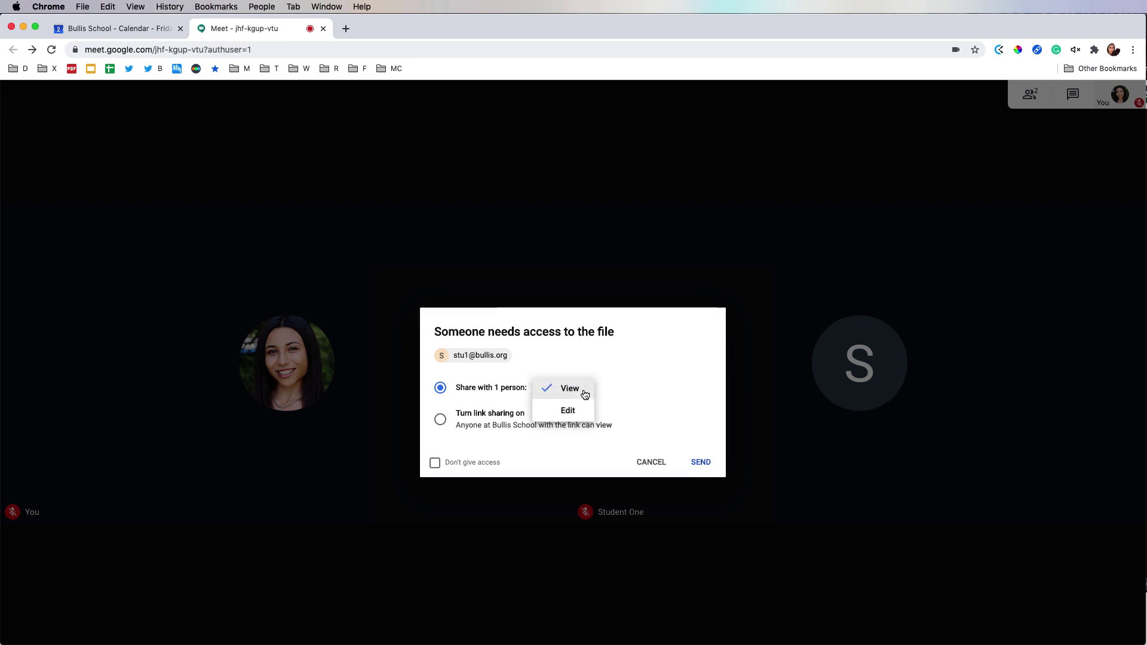
pyautogui.click(572, 414)
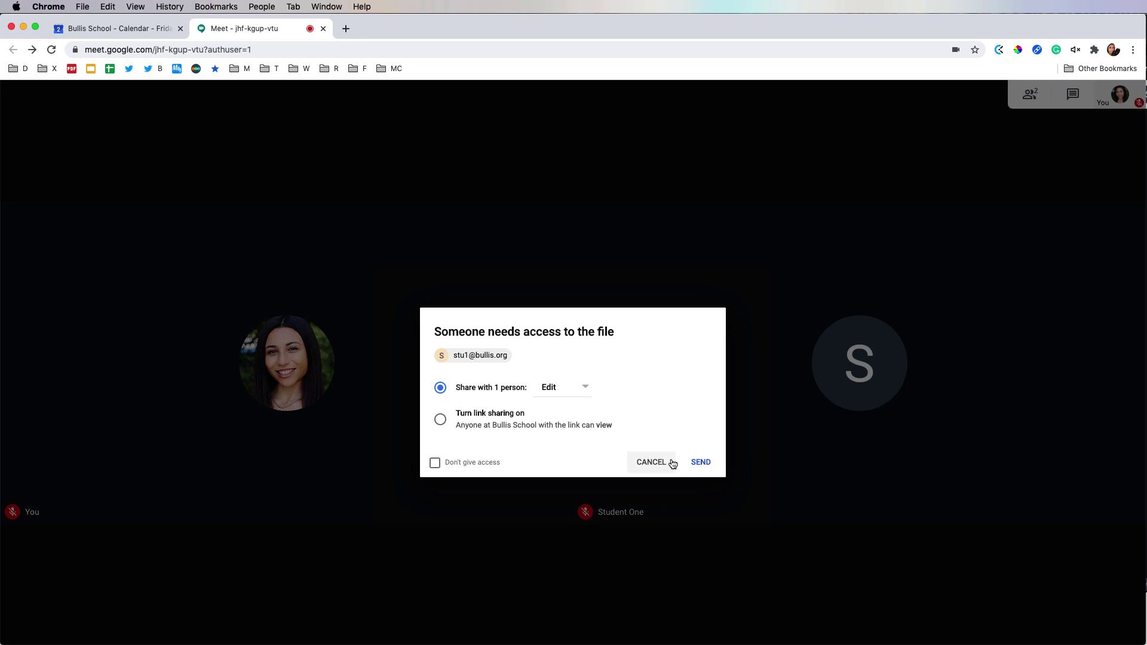
pyautogui.click(696, 463)
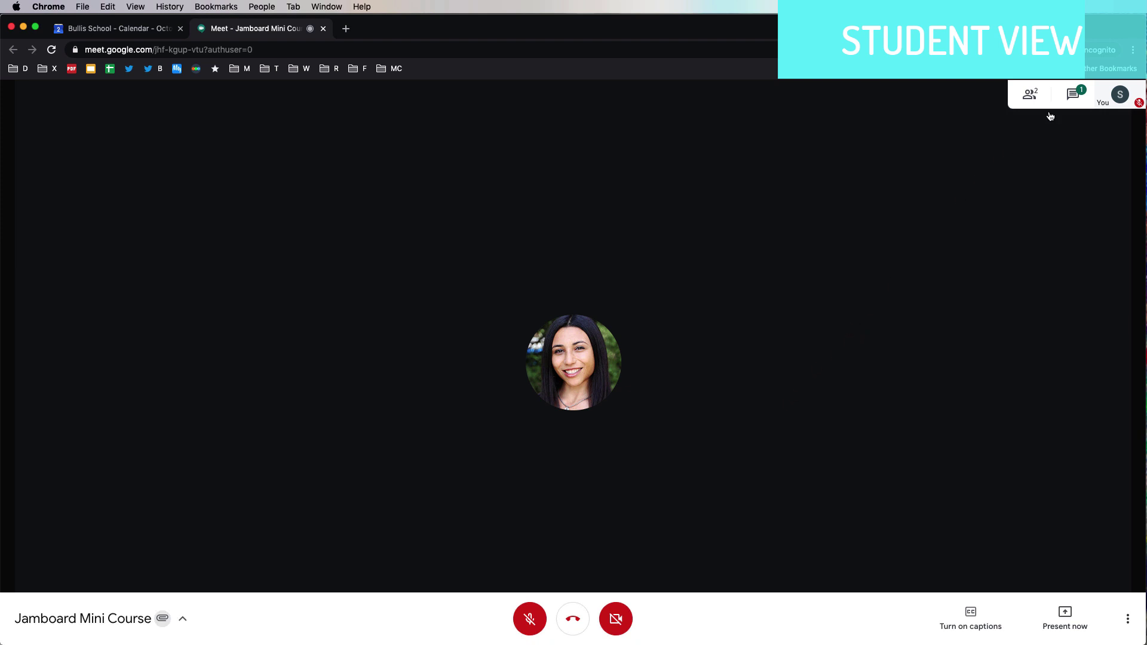
# Open the shared Jam from the student's meeting chat and arrange the teacher and student Jam windows side by side
pyautogui.click(1070, 103)
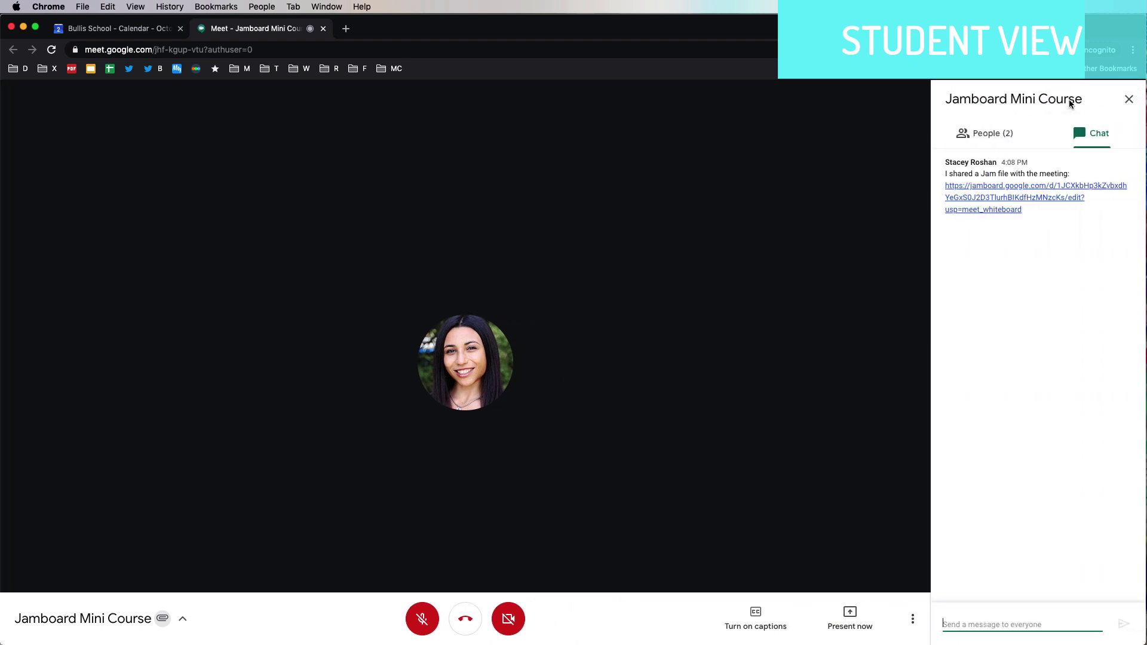
pyautogui.click(981, 210)
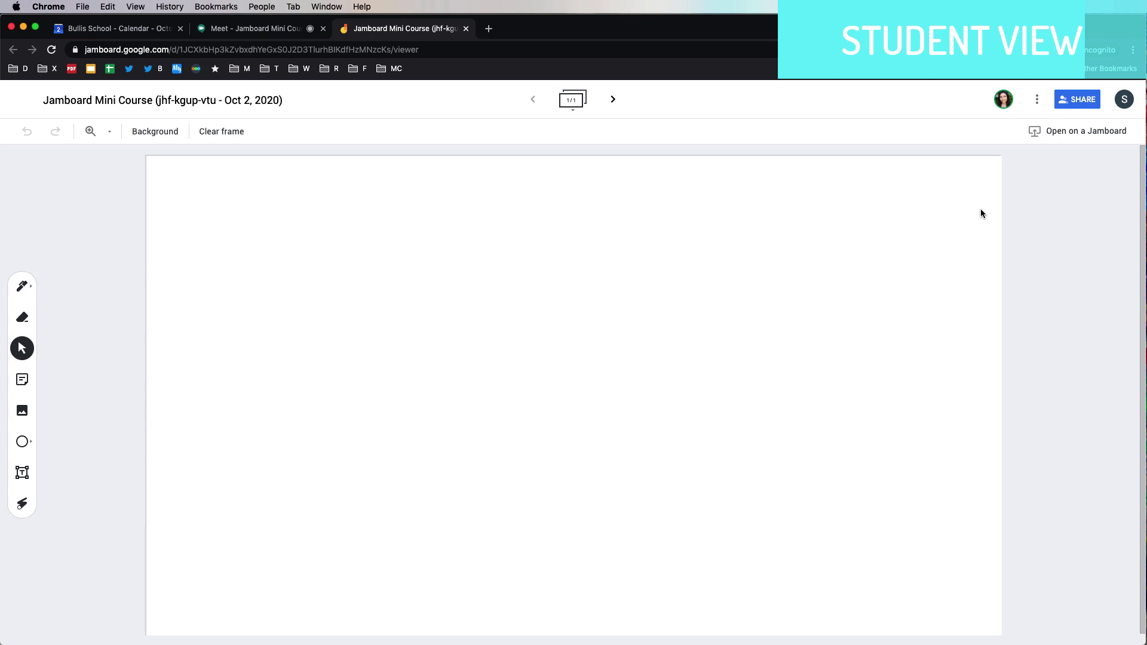
pyautogui.moveTo(2, 249); pyautogui.dragTo(507, 249)
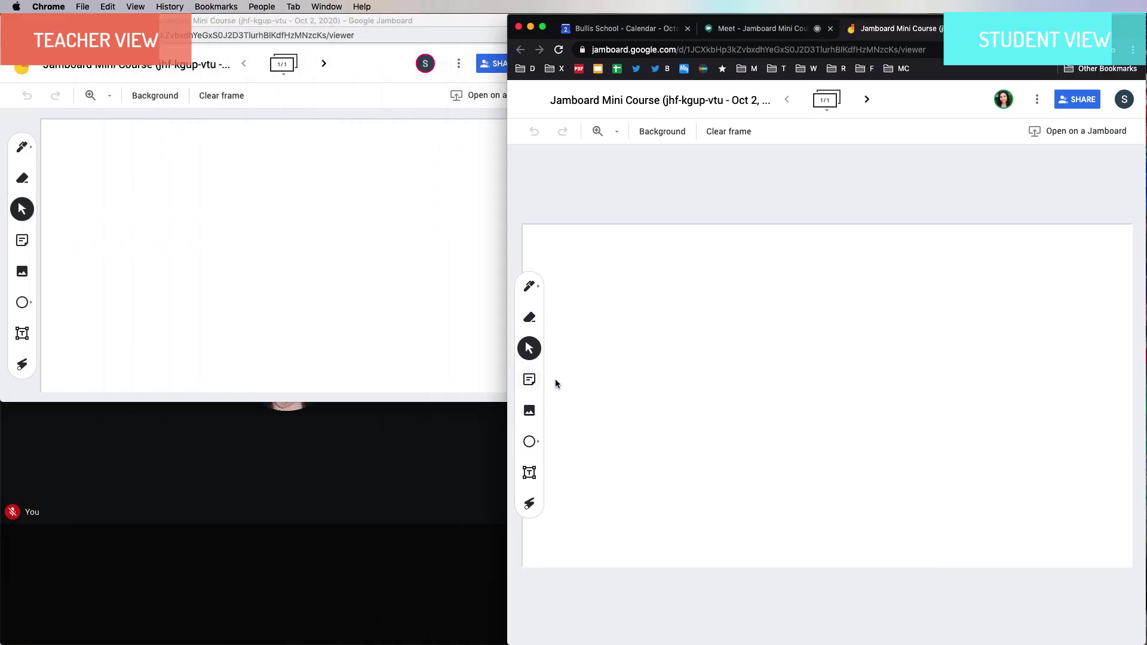
pyautogui.click(281, 402)
pyautogui.moveTo(281, 402); pyautogui.dragTo(293, 643)
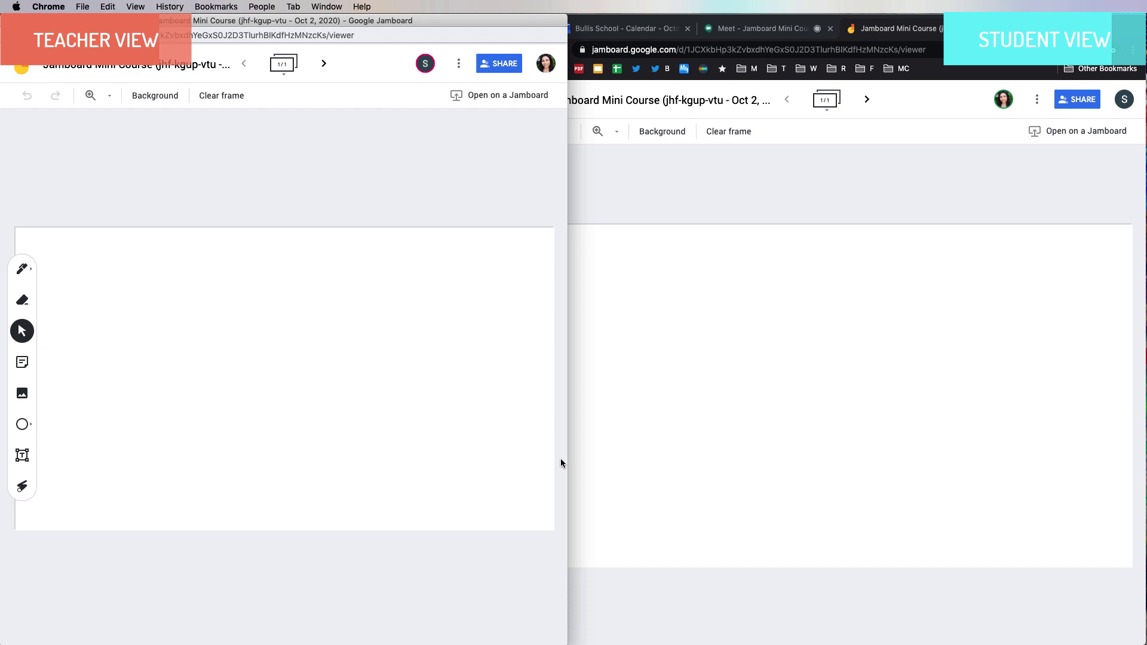
pyautogui.moveTo(572, 452); pyautogui.dragTo(502, 454)
# Handwrite "Hi" with the pen in the upper-left area of the teacher's Jam frame
pyautogui.click(22, 269)
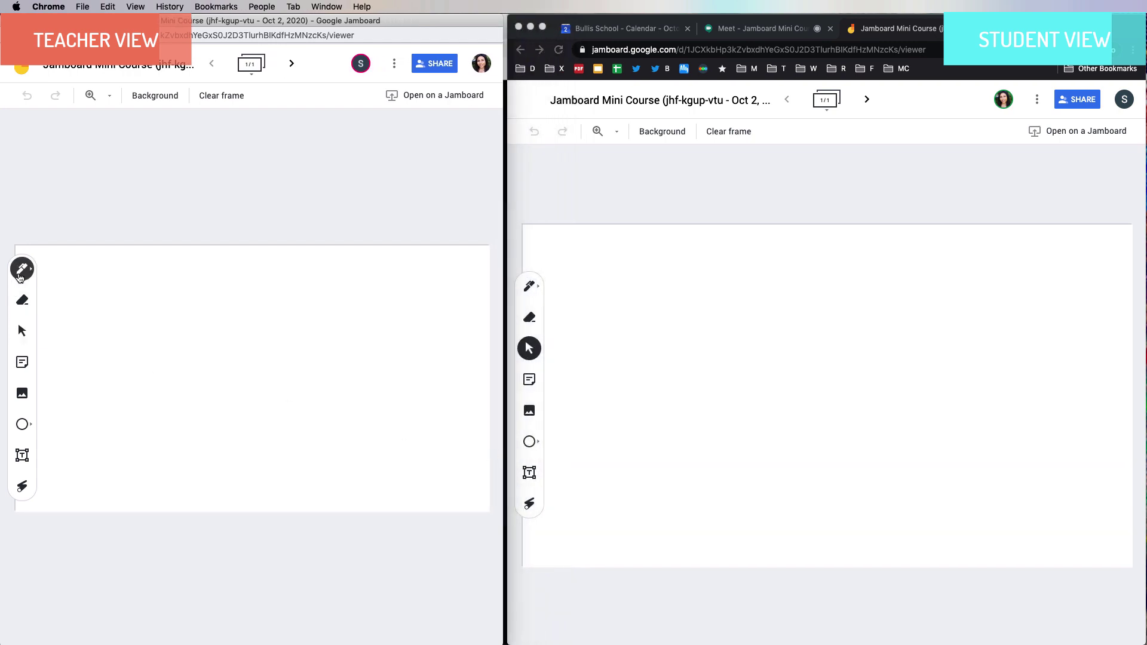
pyautogui.moveTo(72, 295)
pyautogui.mouseDown()
pyautogui.moveTo(76, 340)
pyautogui.moveTo(98, 352)
pyautogui.moveTo(97, 323)
pyautogui.moveTo(109, 357)
pyautogui.mouseUp()
pyautogui.moveTo(108, 303); pyautogui.dragTo(112, 302)
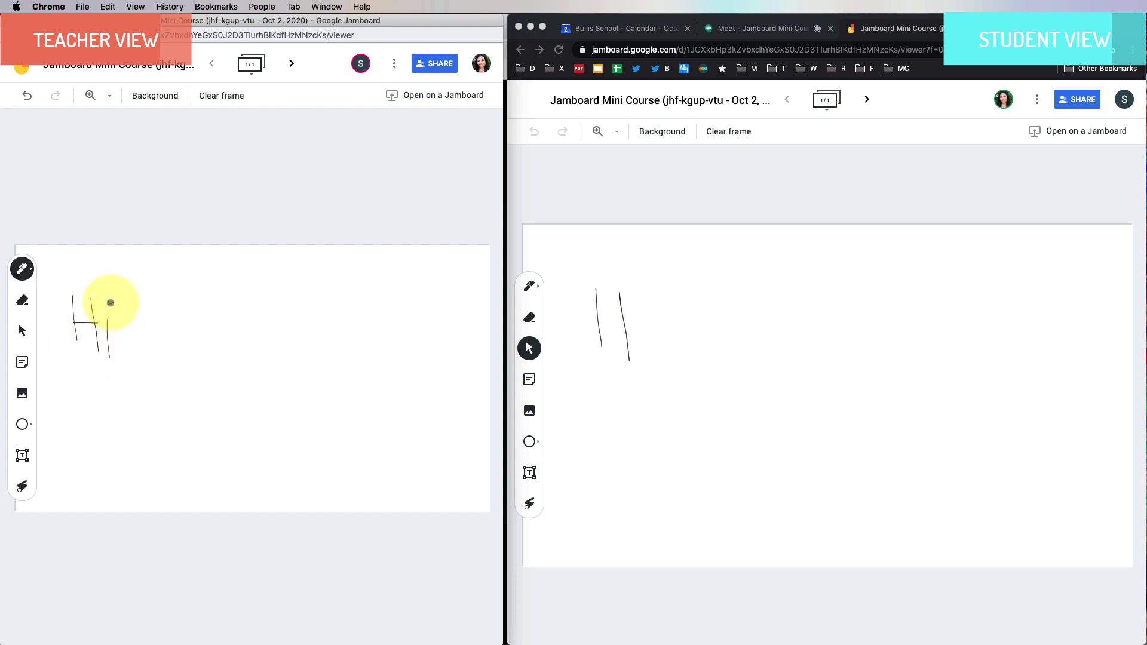
pyautogui.click(23, 302)
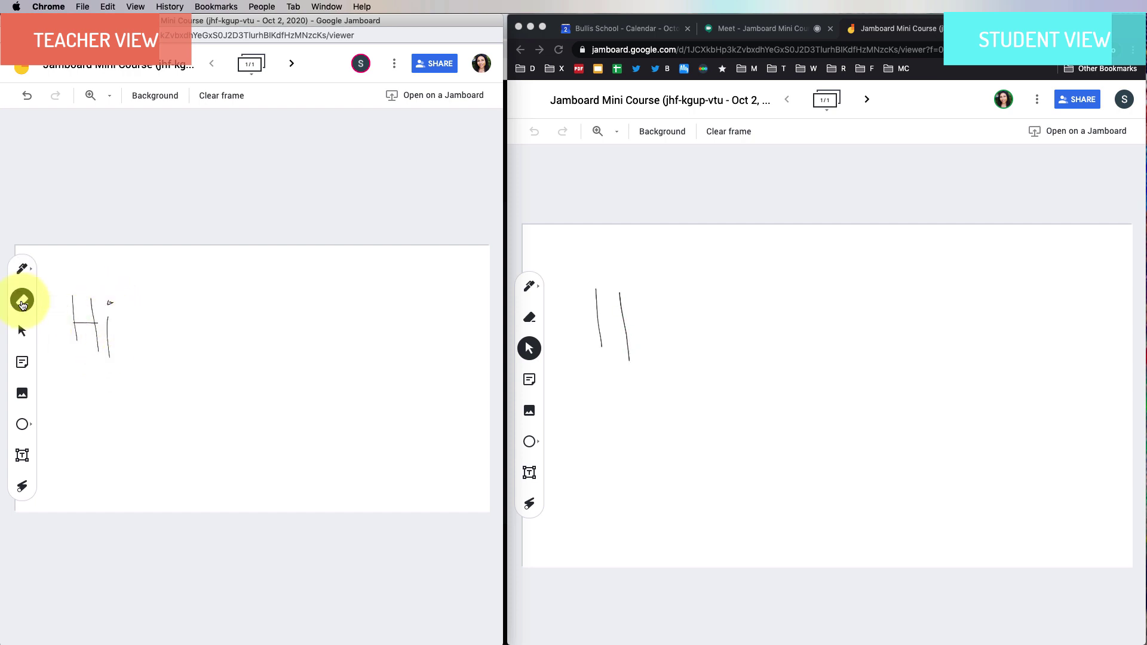
pyautogui.click(22, 332)
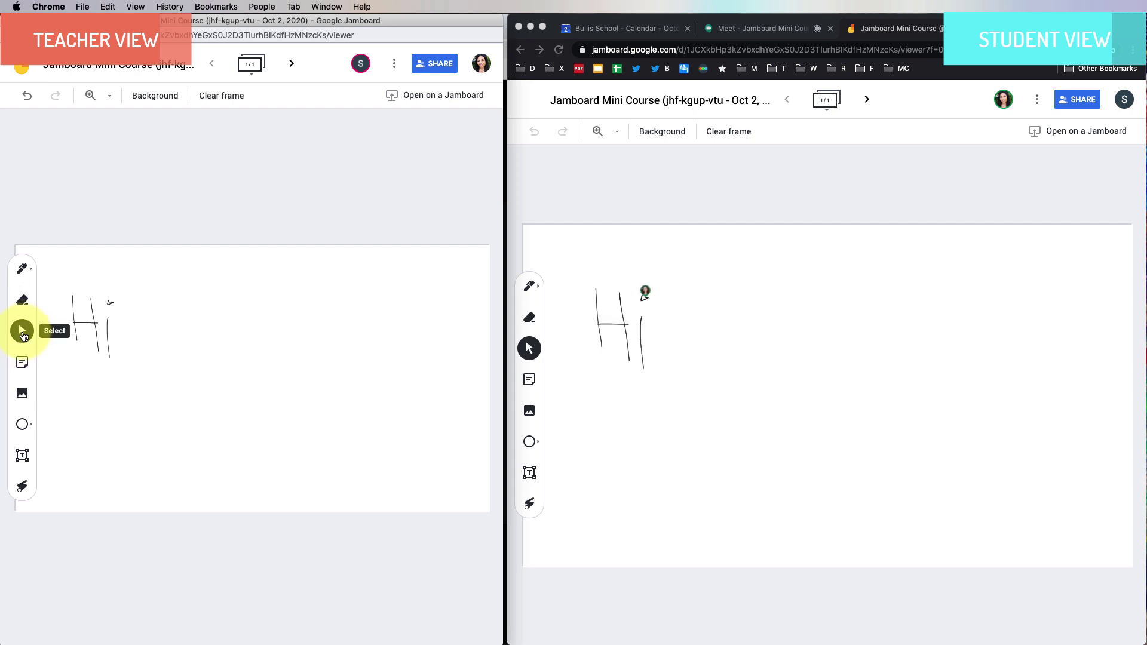
# Add a light blue sticky note reading "Here is a sticky note!" to the teacher's frame
pyautogui.click(23, 362)
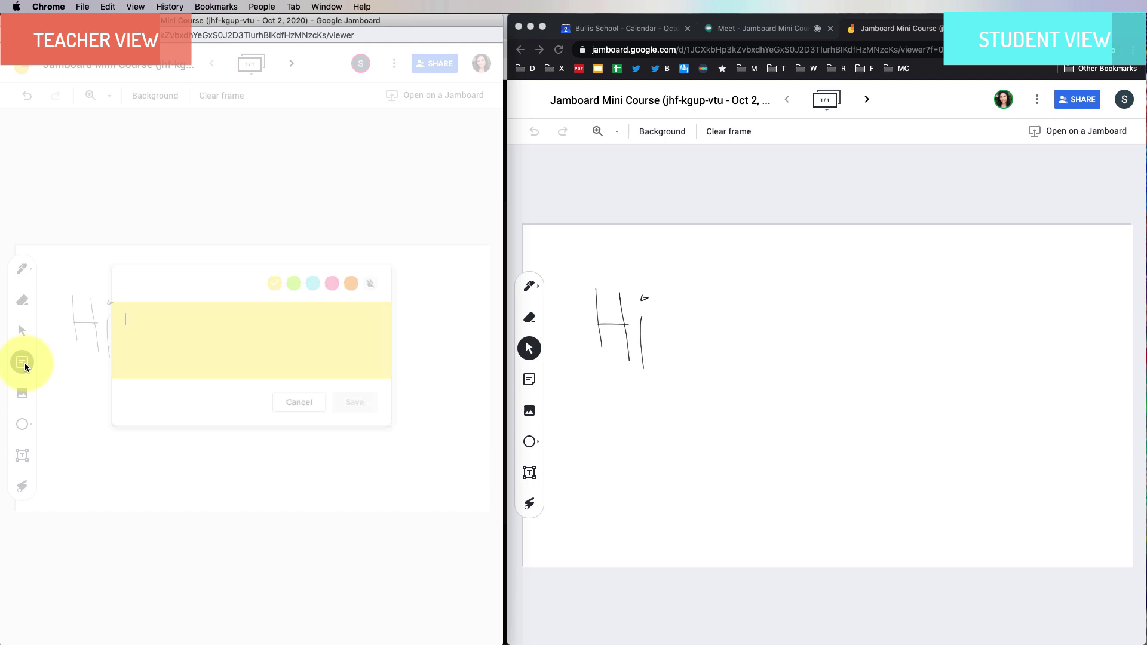
pyautogui.write('Here is a sticky note!')
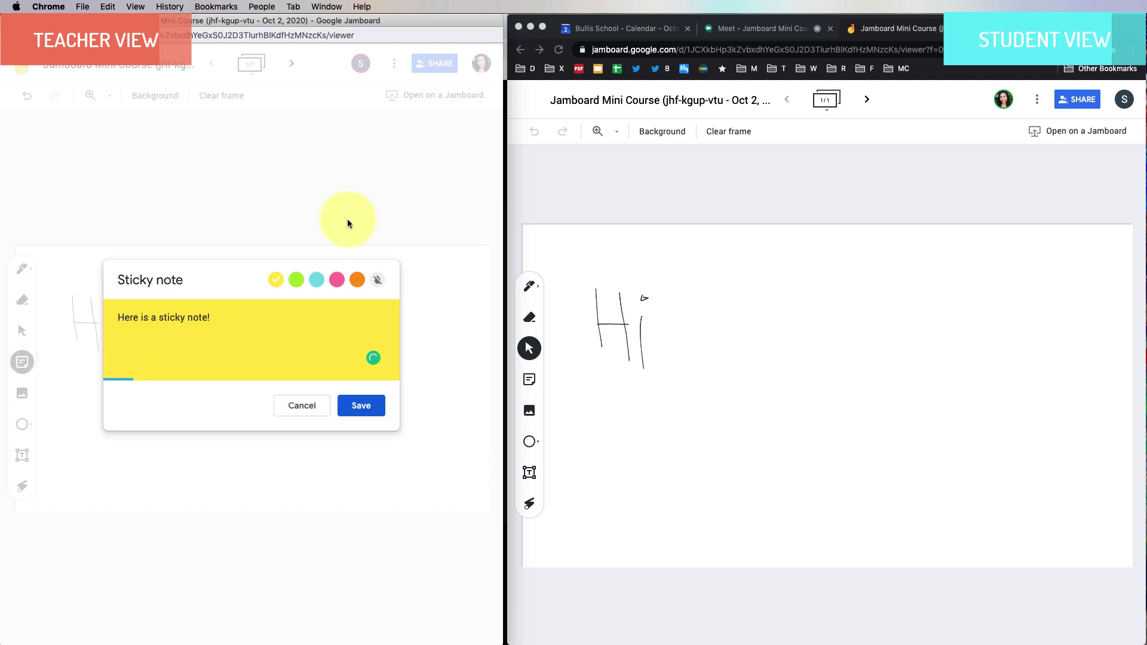
pyautogui.click(317, 279)
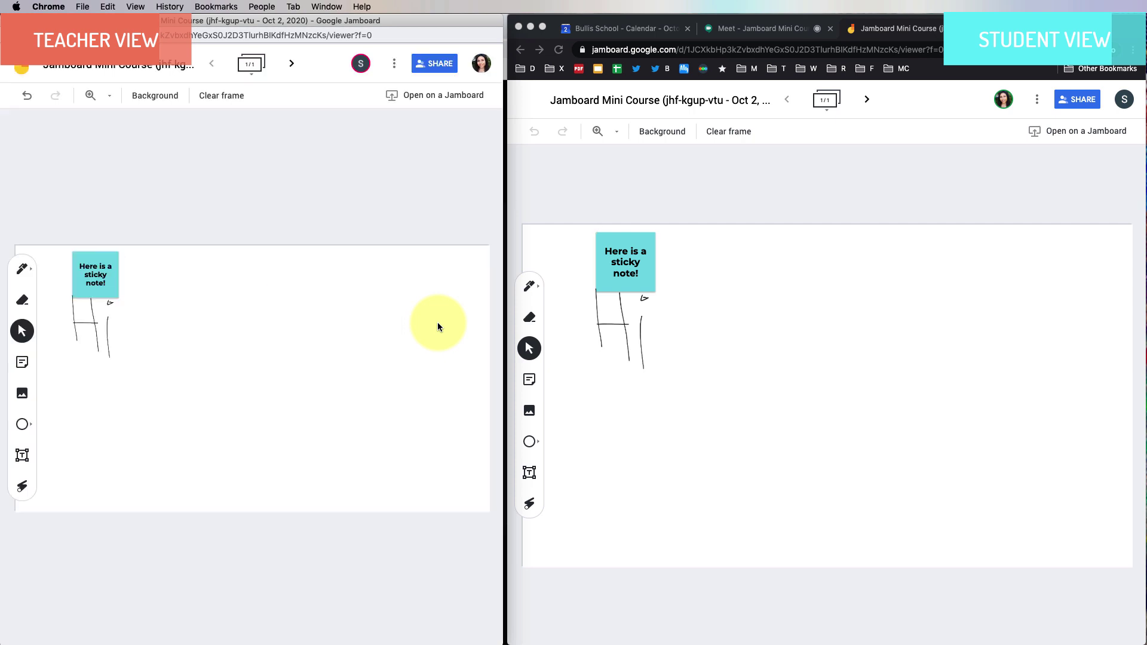
# Enlarge the blue sticky note, tilt it counterclockwise and place it in the frame's upper-right corner
pyautogui.moveTo(90, 273); pyautogui.dragTo(346, 384)
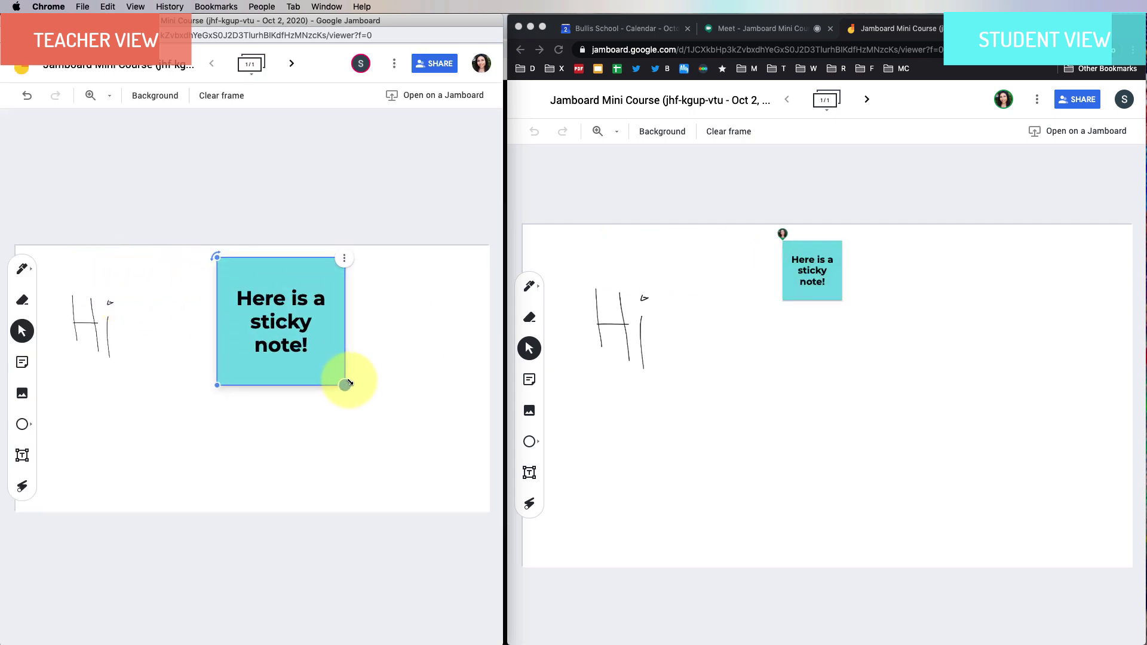
pyautogui.moveTo(216, 258); pyautogui.dragTo(189, 293)
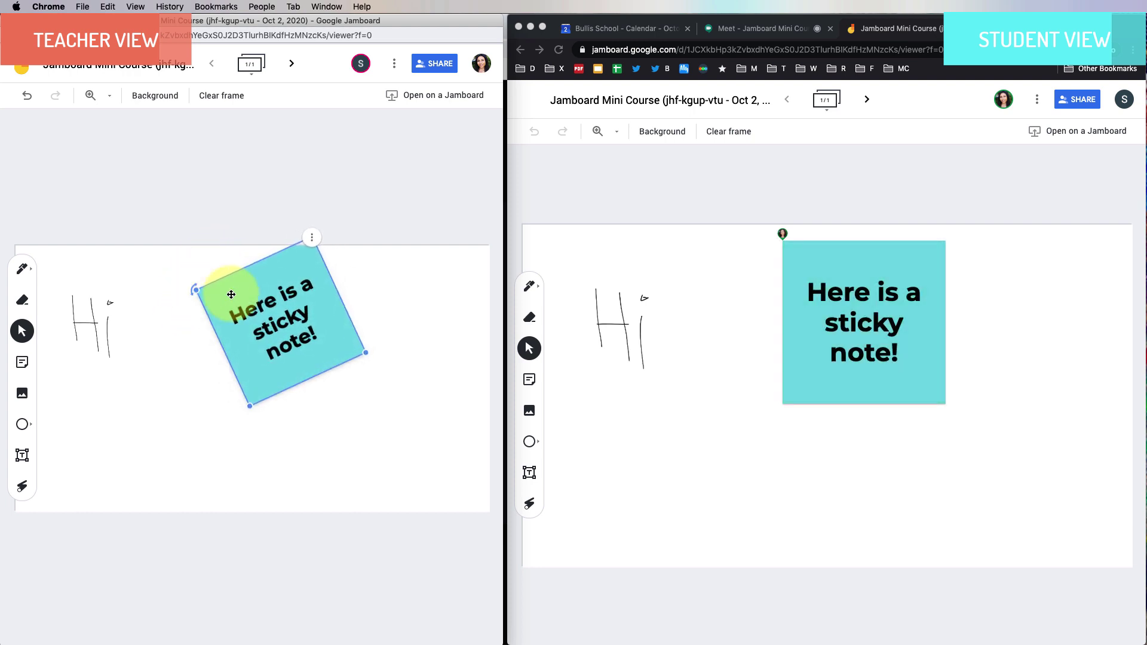
pyautogui.moveTo(276, 314); pyautogui.dragTo(403, 304)
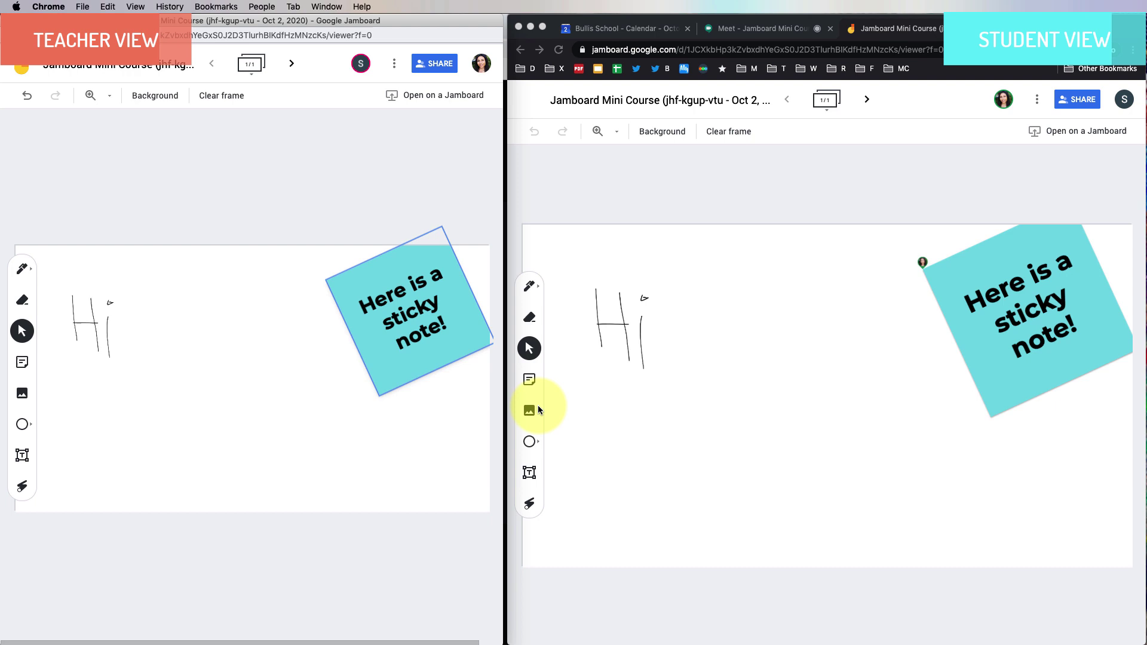
# In the student's Jam, add a yellow sticky note reading "Hi, I'm a student :)", enlarged and placed below the handwritten "Hi"
pyautogui.click(530, 381)
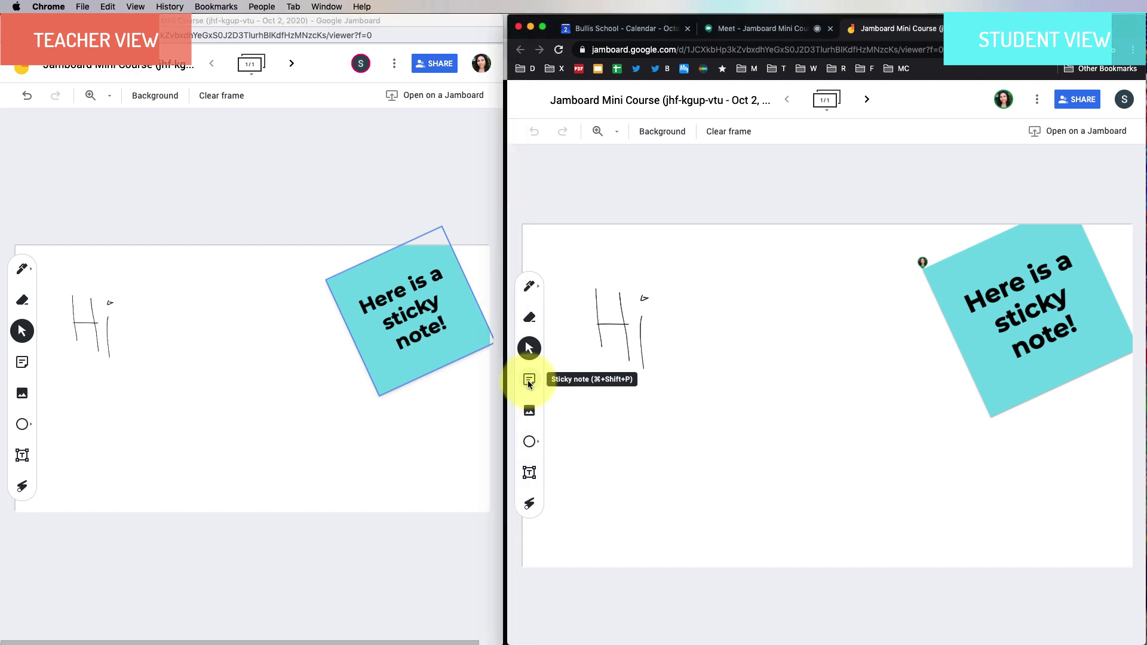
pyautogui.click(529, 381)
pyautogui.write("Hi, I'm a student :)")
pyautogui.click(923, 425)
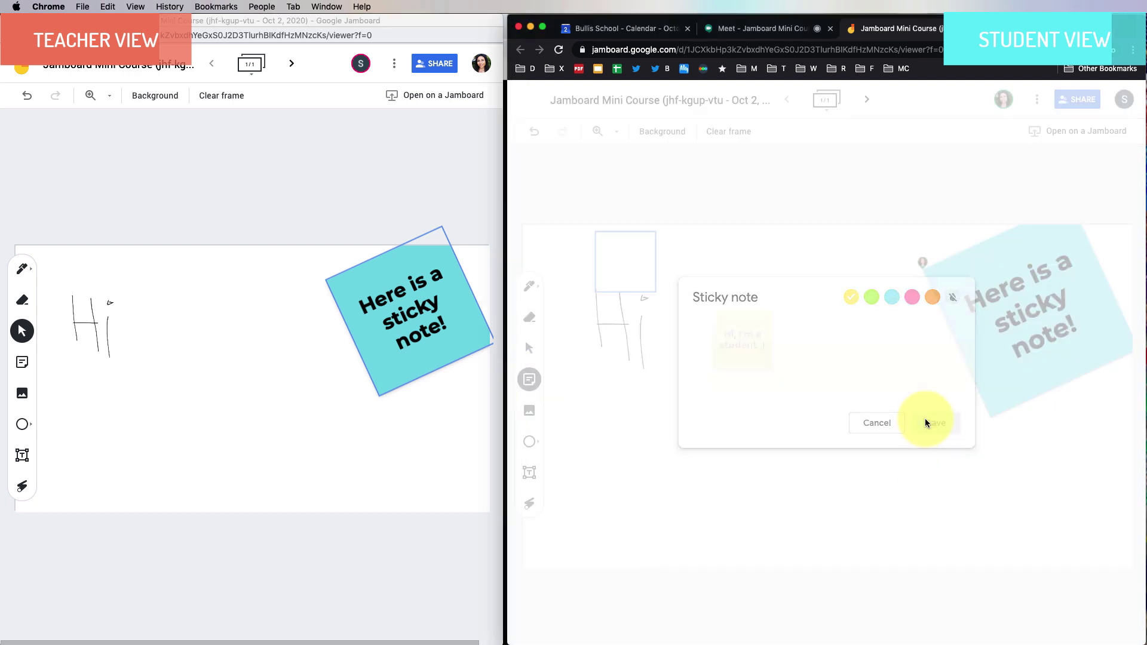
pyautogui.moveTo(660, 297); pyautogui.dragTo(692, 505)
pyautogui.moveTo(644, 465); pyautogui.dragTo(620, 465)
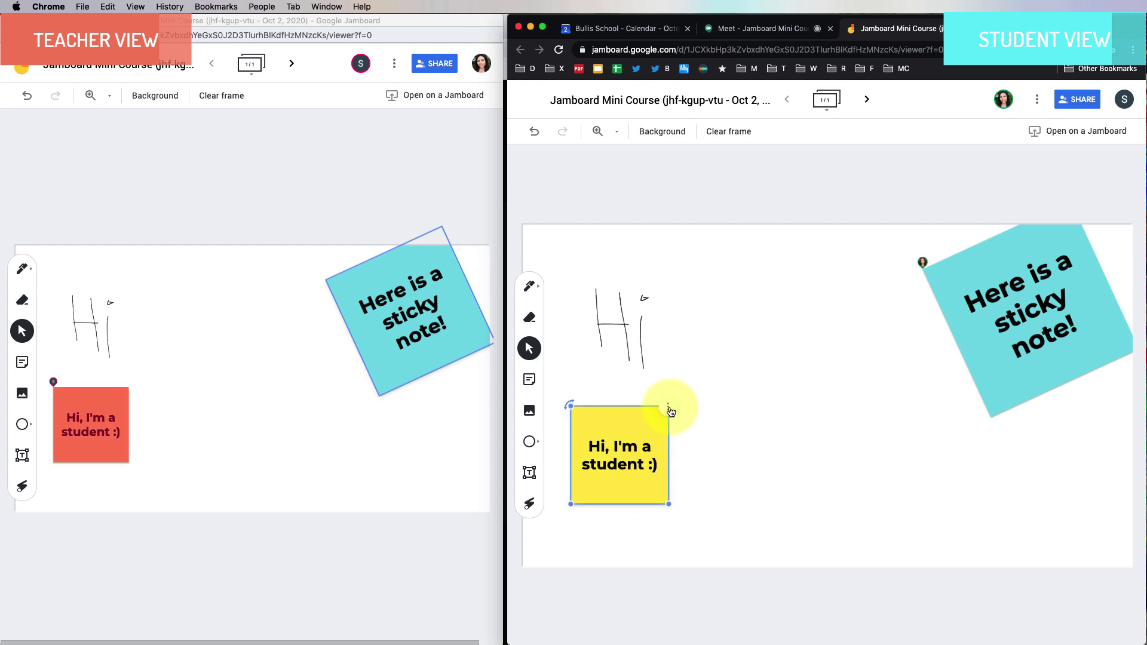
# Move the student's yellow note so it overlaps the blue note's lower corner and send it behind the blue note
pyautogui.click(668, 408)
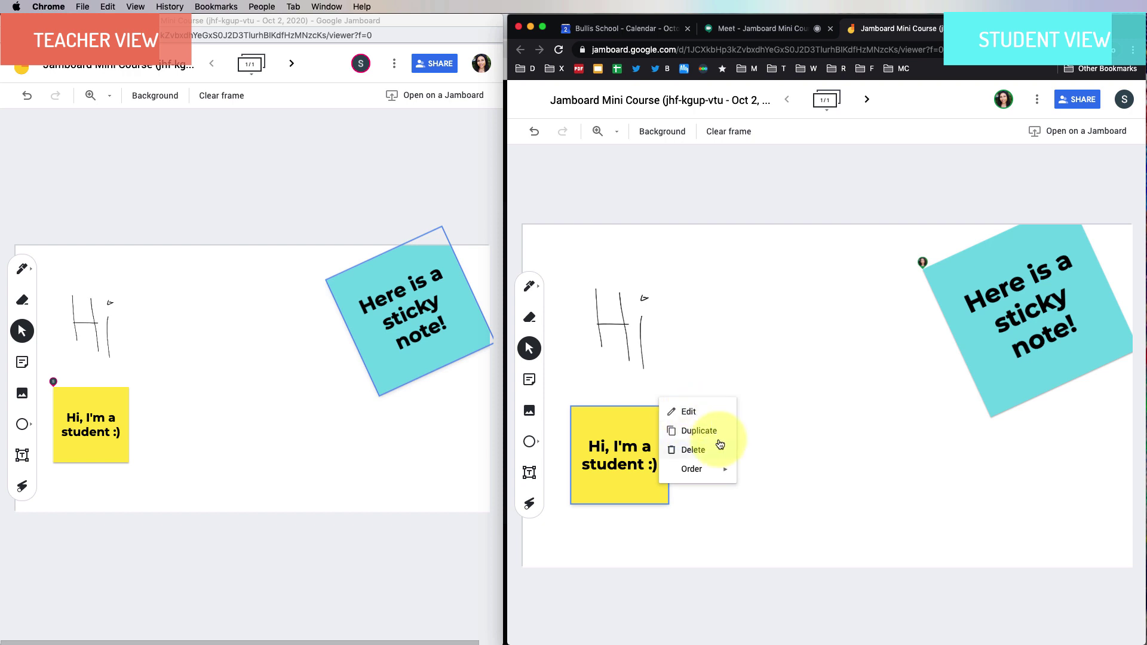
pyautogui.moveTo(722, 475)
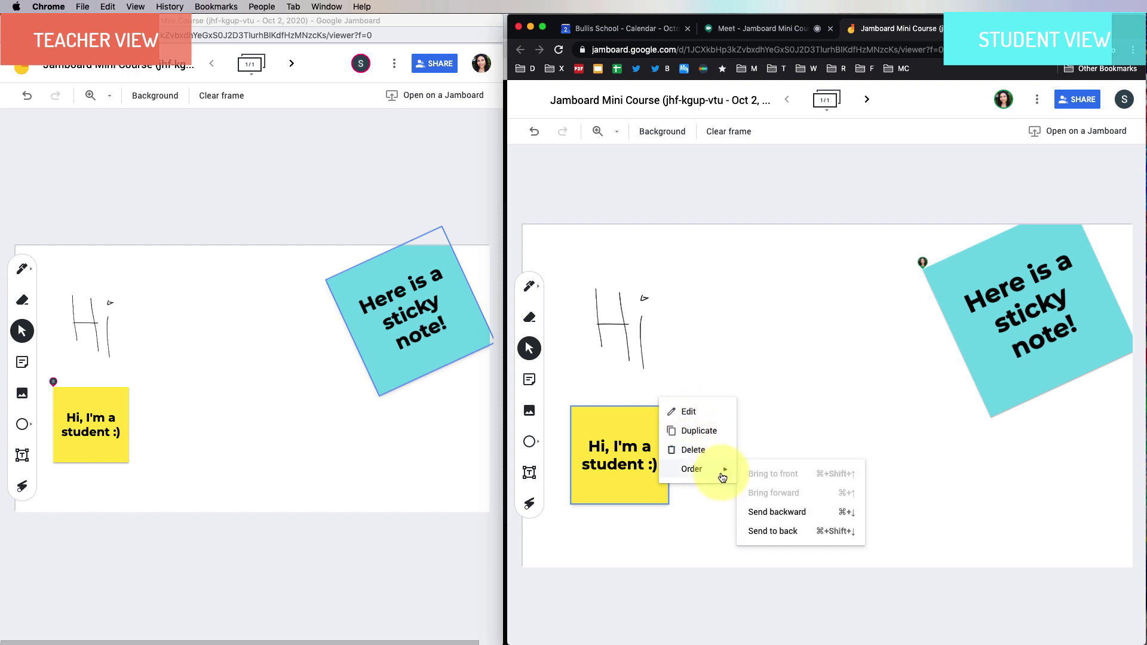
pyautogui.click(651, 461)
pyautogui.moveTo(650, 461); pyautogui.dragTo(975, 388)
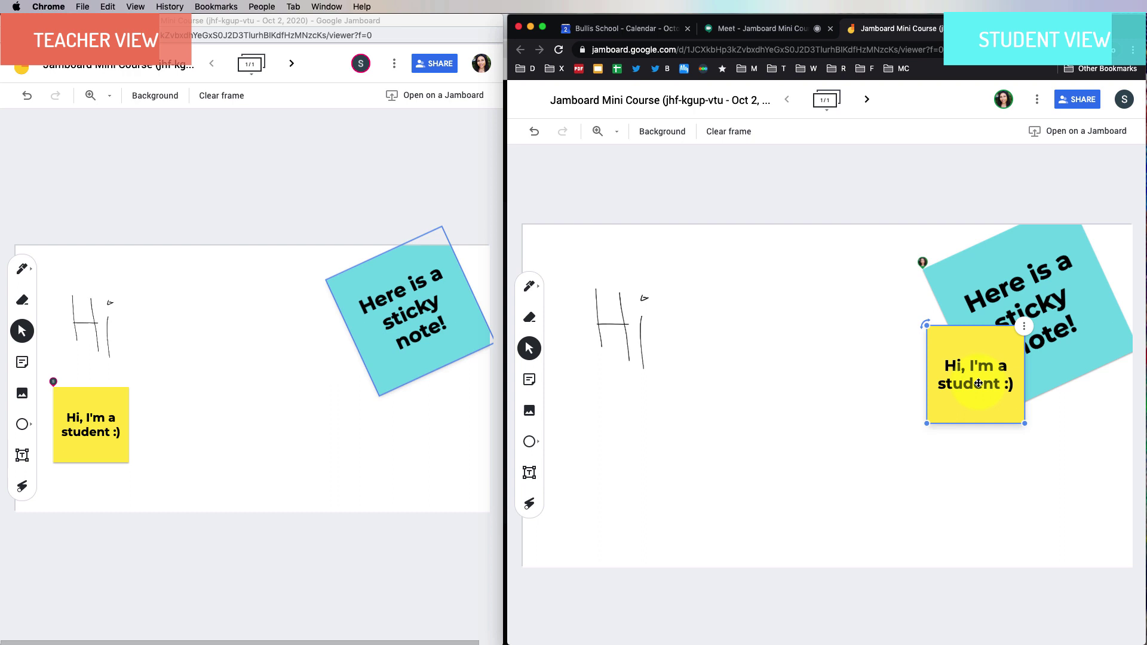
pyautogui.click(1022, 331)
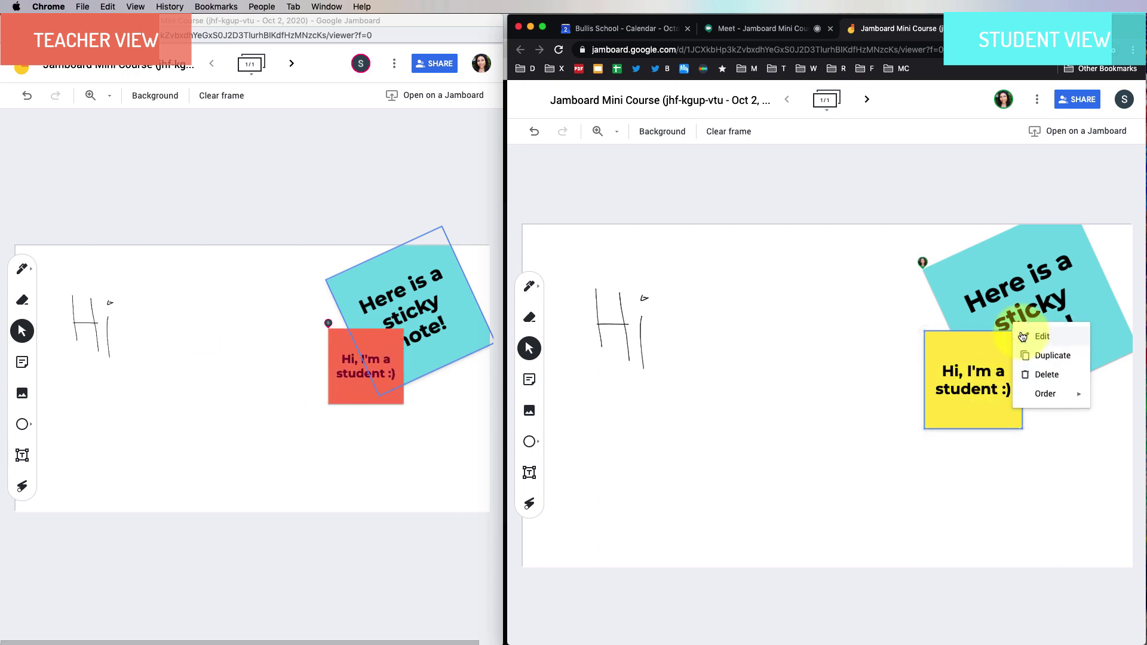
pyautogui.moveTo(1037, 406)
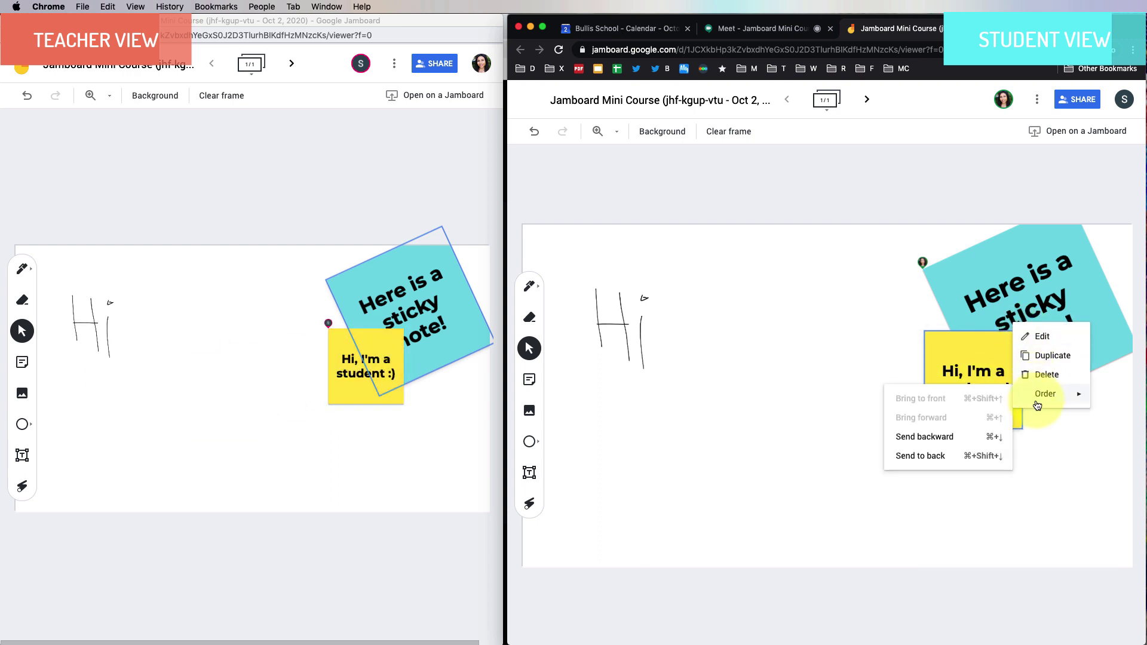
pyautogui.click(970, 455)
pyautogui.moveTo(965, 418); pyautogui.dragTo(938, 439)
# Select the blue sticky note in the teacher's Jam
pyautogui.click(327, 445)
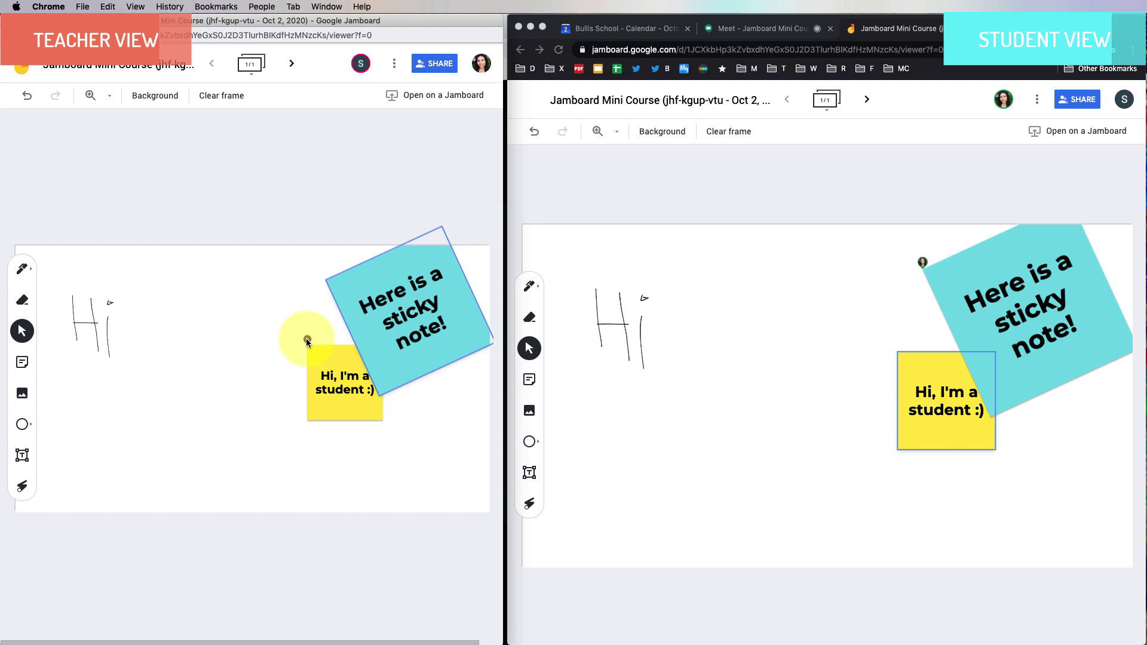
pyautogui.click(415, 332)
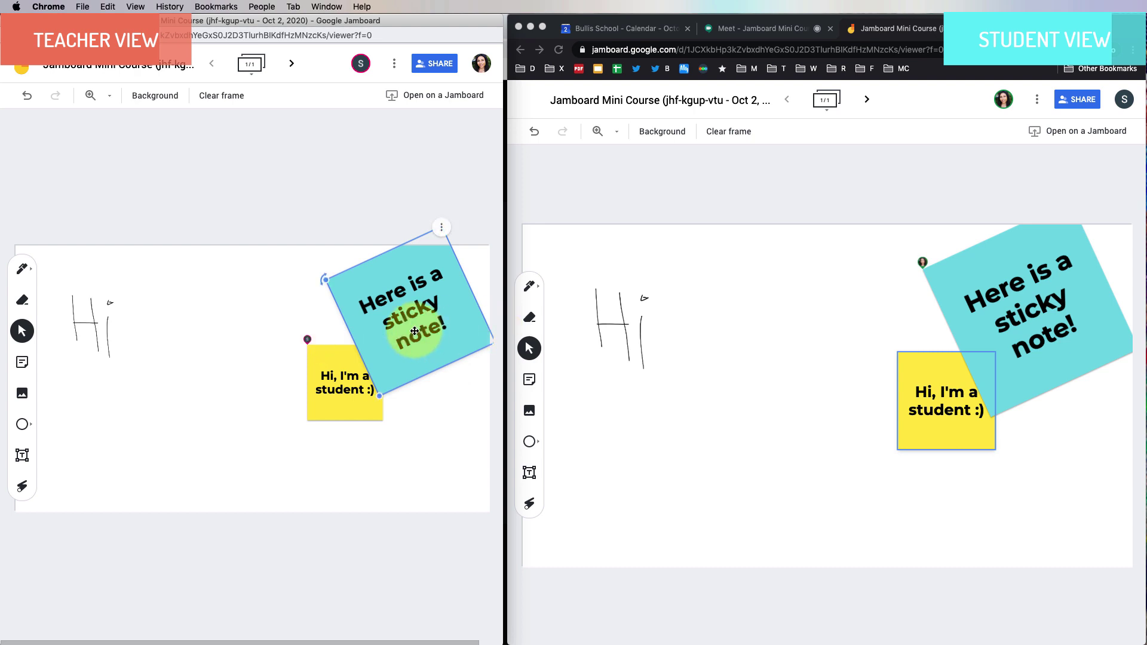
pyautogui.click(339, 431)
pyautogui.click(400, 365)
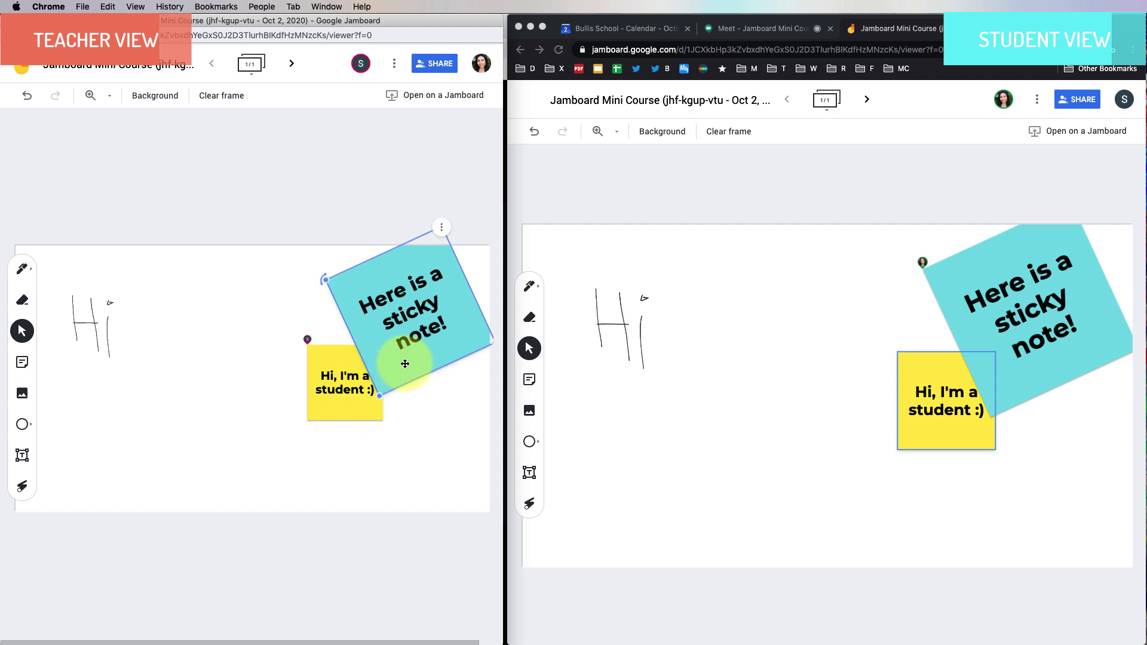
# In the student's Jam, append "-My name" to the yellow sticky note's text and move the note slightly down and away from the blue note
pyautogui.click(317, 282)
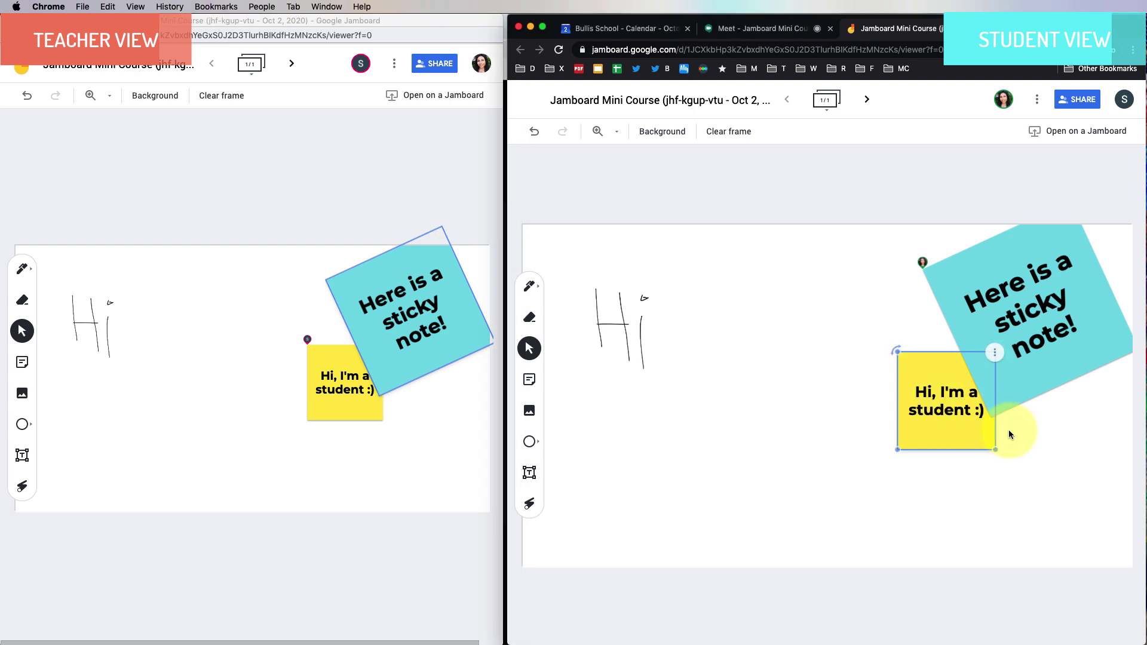
pyautogui.doubleClick(980, 413)
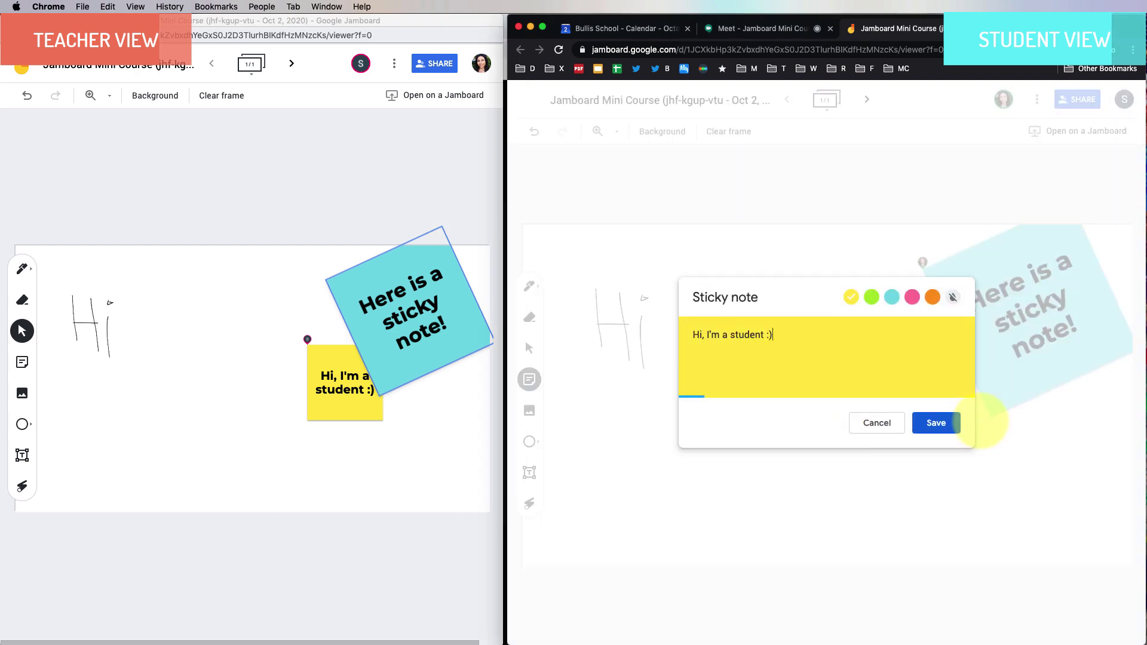
pyautogui.write('-My name')
pyautogui.click(952, 422)
pyautogui.moveTo(964, 402); pyautogui.dragTo(950, 413)
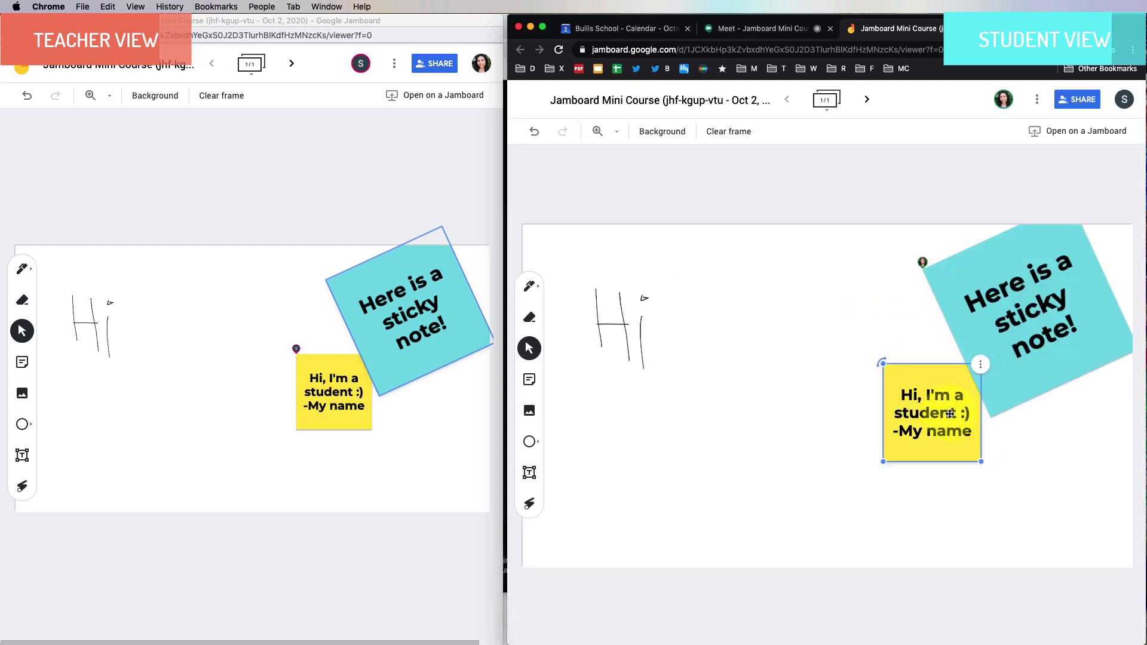
# Review the sources available for inserting an image in the teacher's Jam
pyautogui.click(23, 396)
pyautogui.click(23, 395)
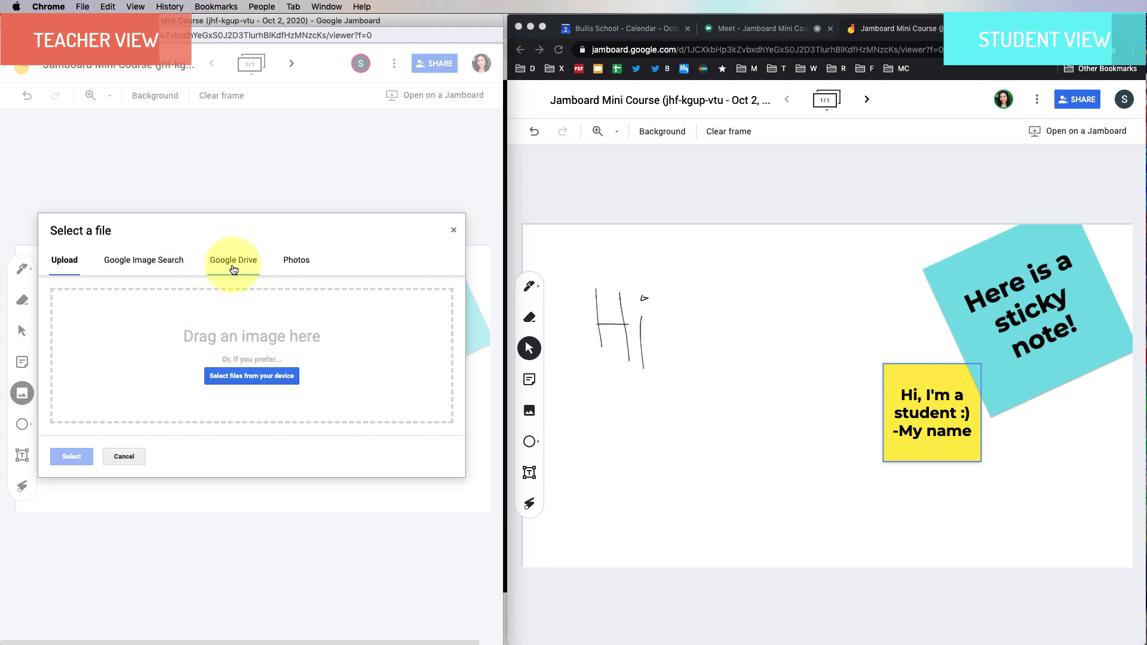
pyautogui.click(453, 233)
# Draw a large circle below the handwritten "Hi" in the teacher's Jam
pyautogui.click(22, 424)
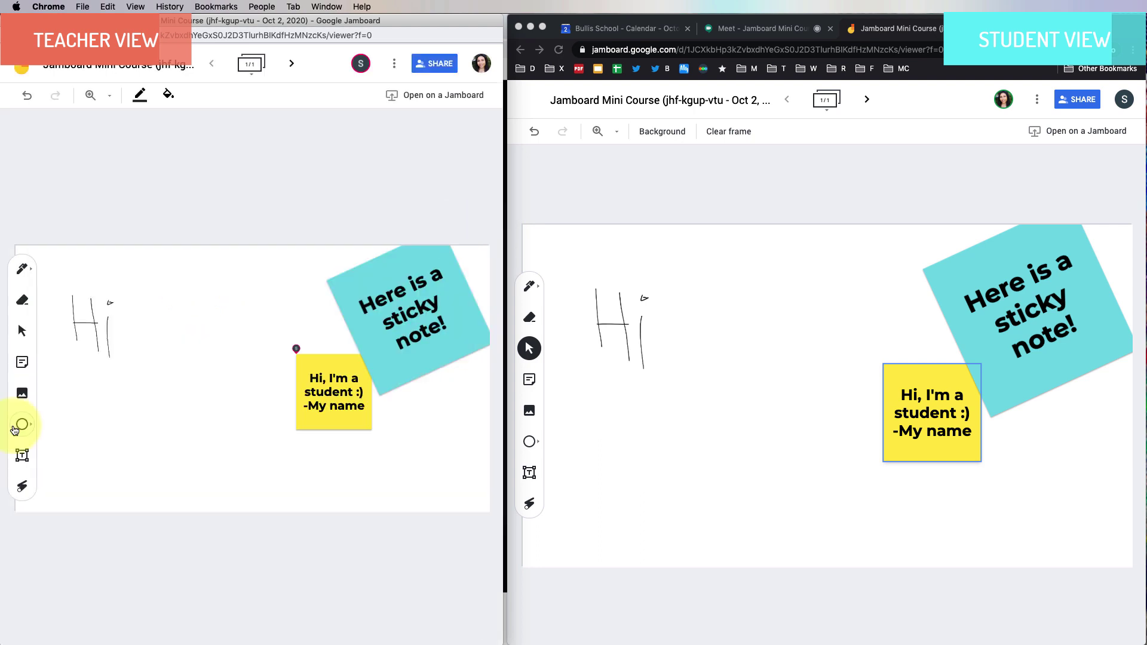
pyautogui.click(23, 425)
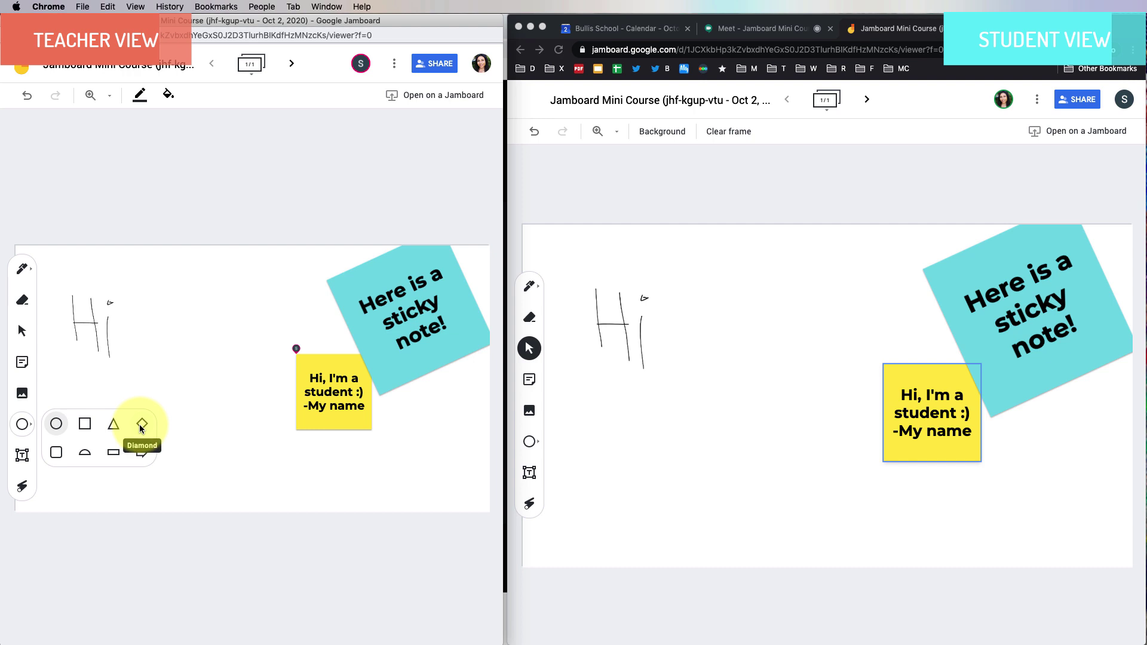
pyautogui.click(56, 424)
pyautogui.moveTo(153, 397)
pyautogui.mouseDown()
pyautogui.moveTo(245, 494)
pyautogui.moveTo(264, 478)
pyautogui.moveTo(207, 464)
pyautogui.mouseUp()
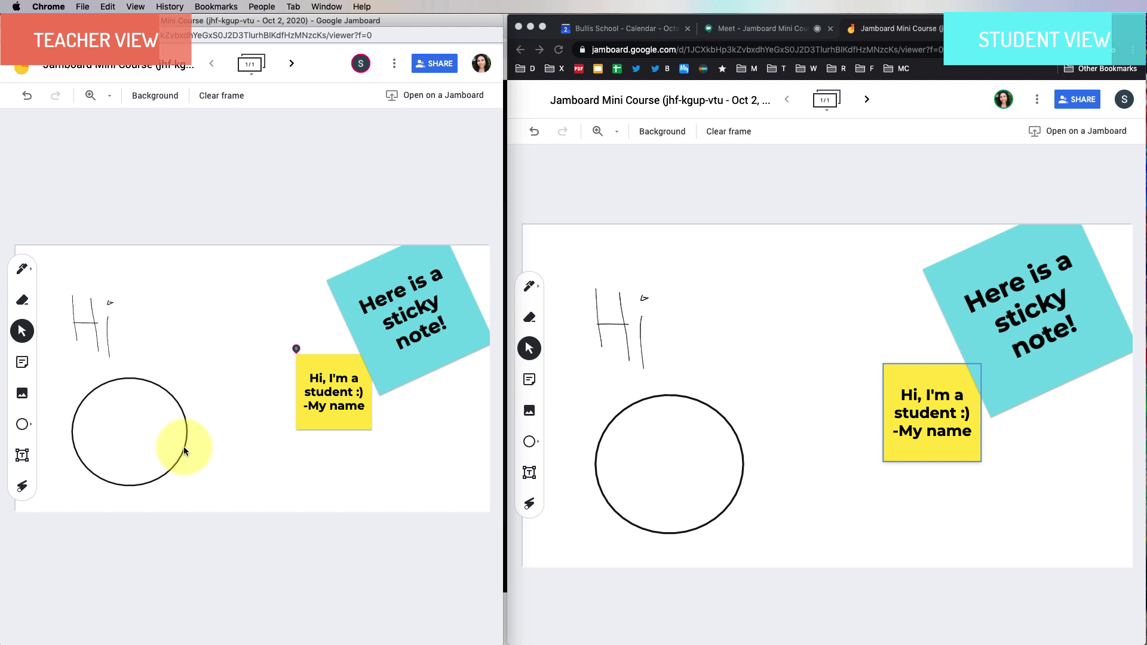
# Give the circle a red border and a light blue fill
pyautogui.click(184, 446)
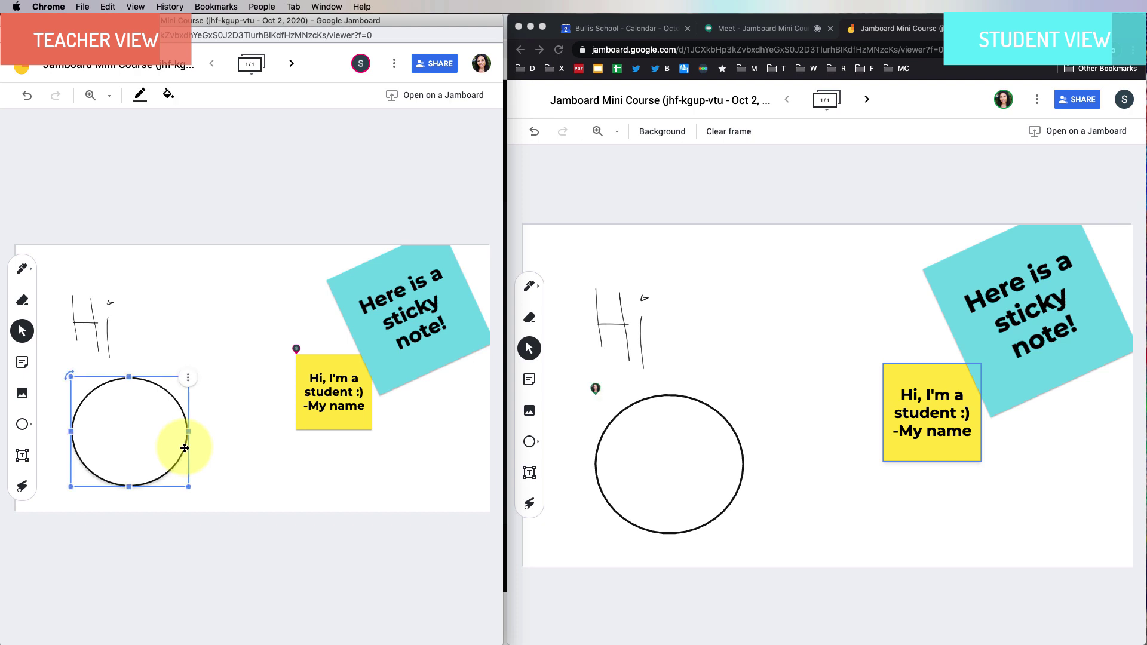
pyautogui.click(140, 96)
pyautogui.click(172, 151)
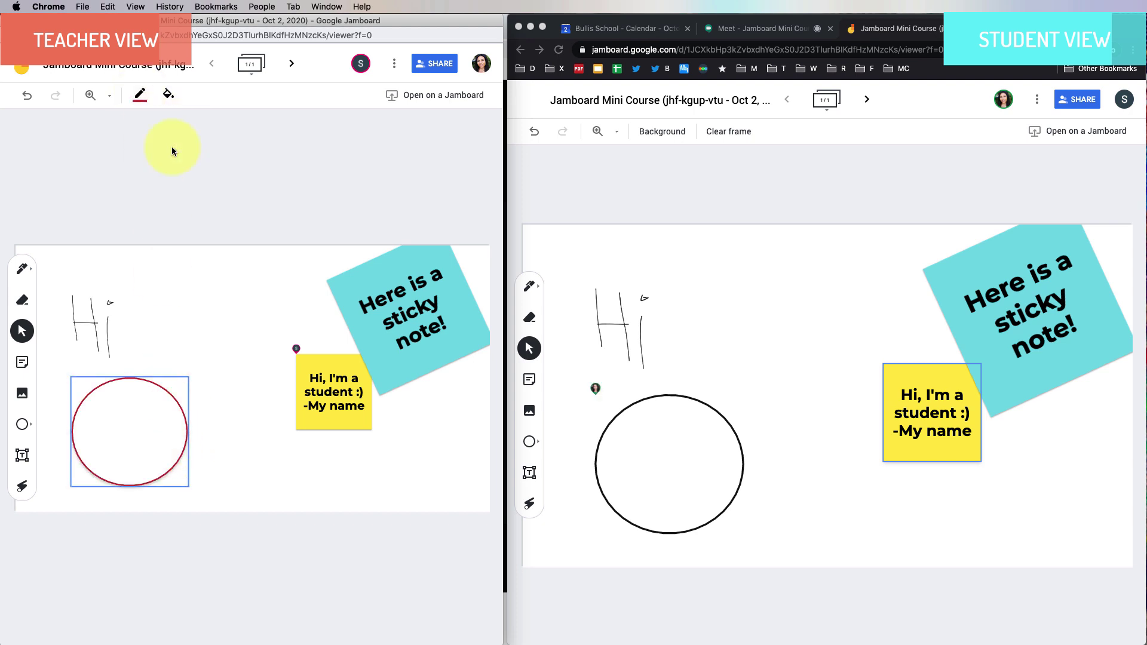
pyautogui.click(168, 95)
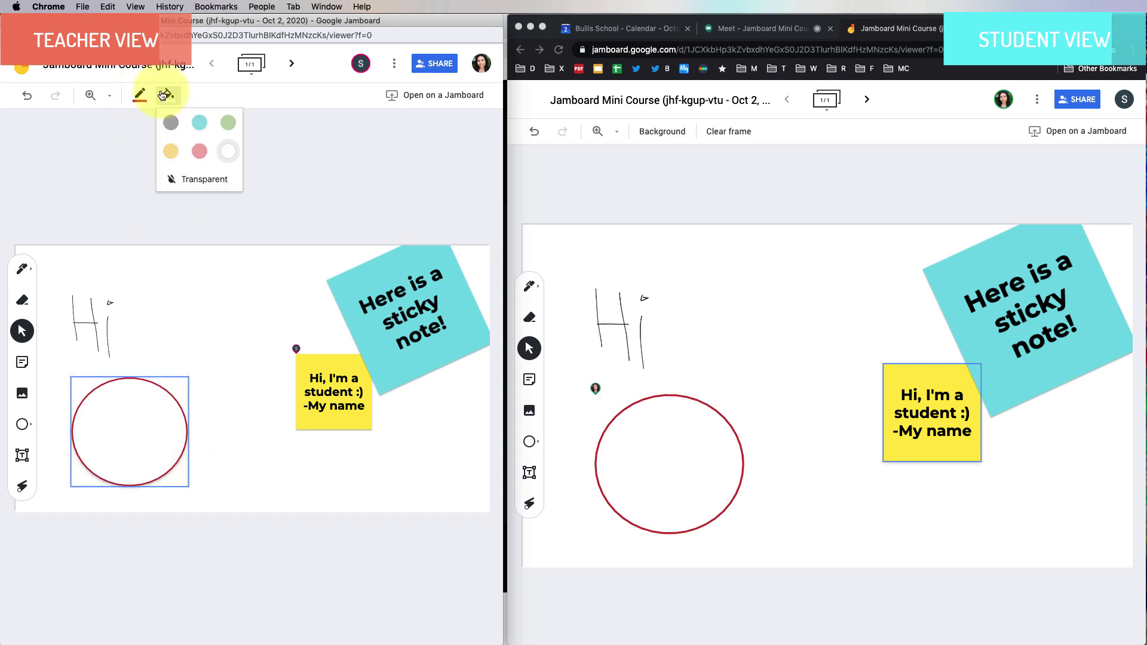
pyautogui.click(203, 125)
pyautogui.press('Escape')
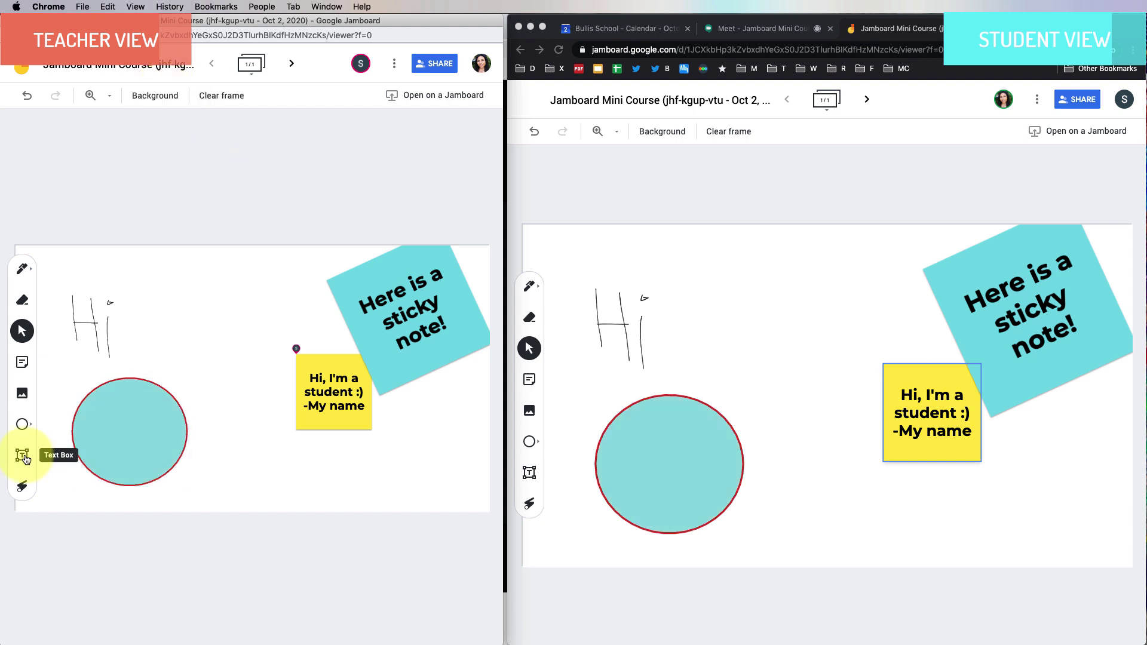
# Add a text box reading "Type something" near the upper edge of the frame, between the "Hi" and the blue note
pyautogui.click(23, 456)
pyautogui.click(172, 263)
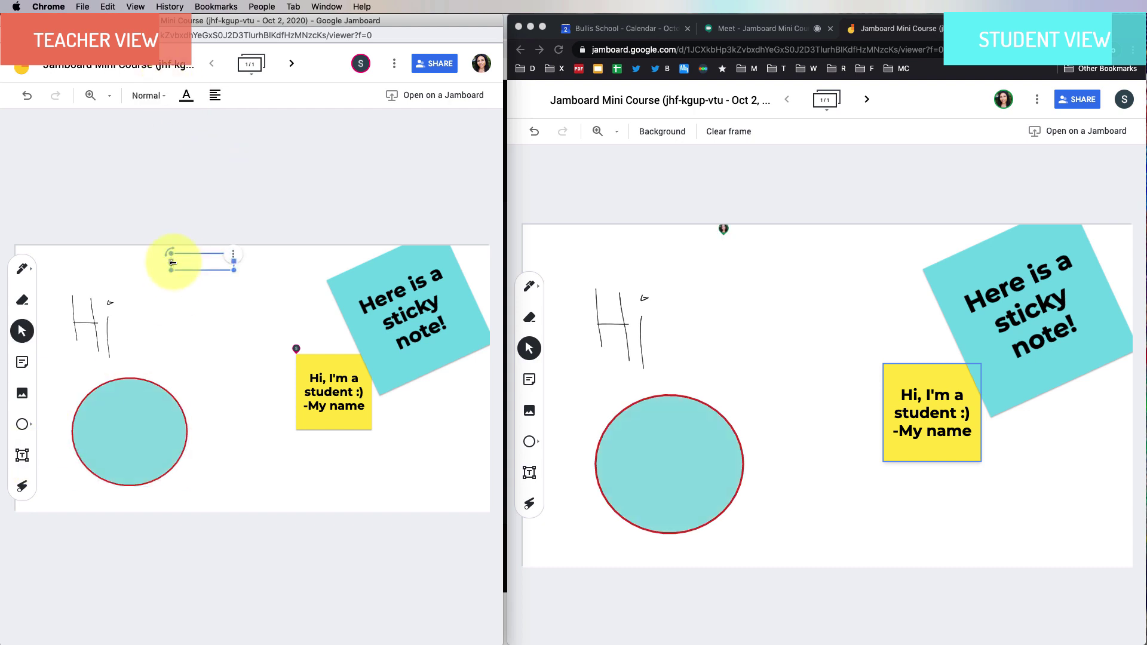
pyautogui.write('Type something')
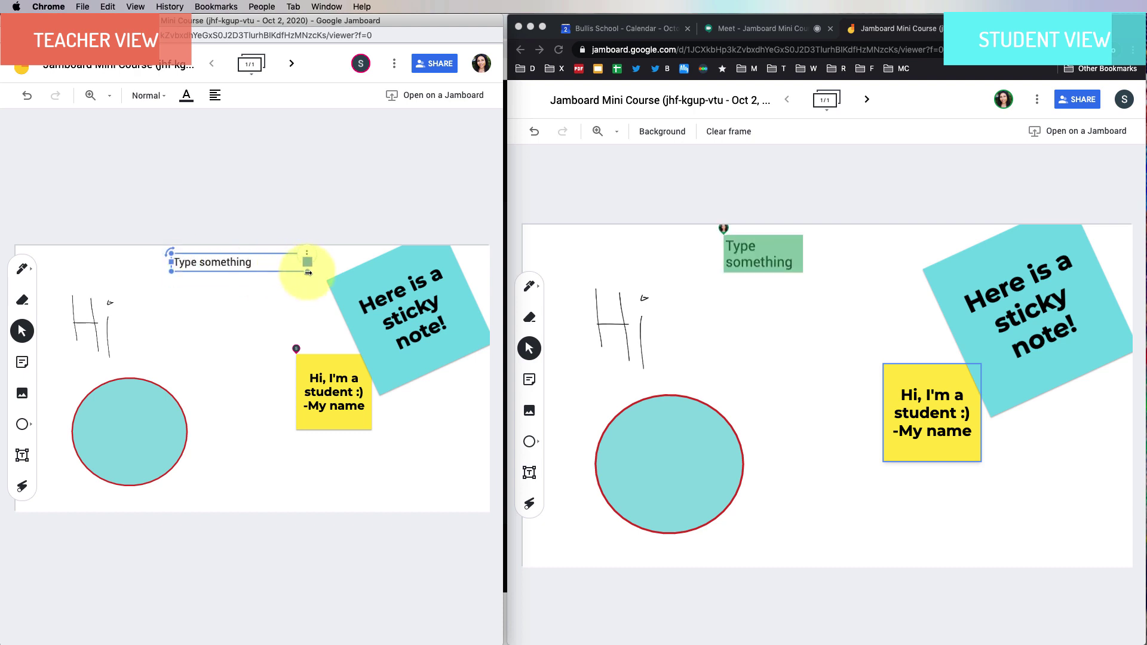
# Format the "Type something" text in teal with the Display style and move it above the handwritten "Hi"
pyautogui.click(191, 98)
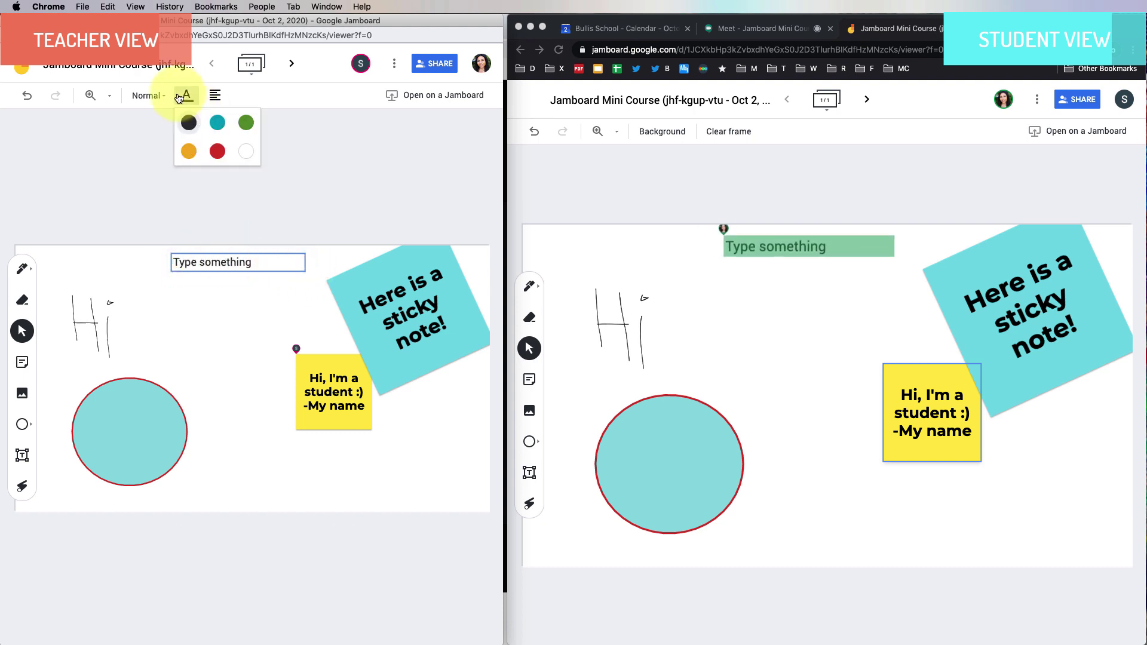
pyautogui.click(217, 123)
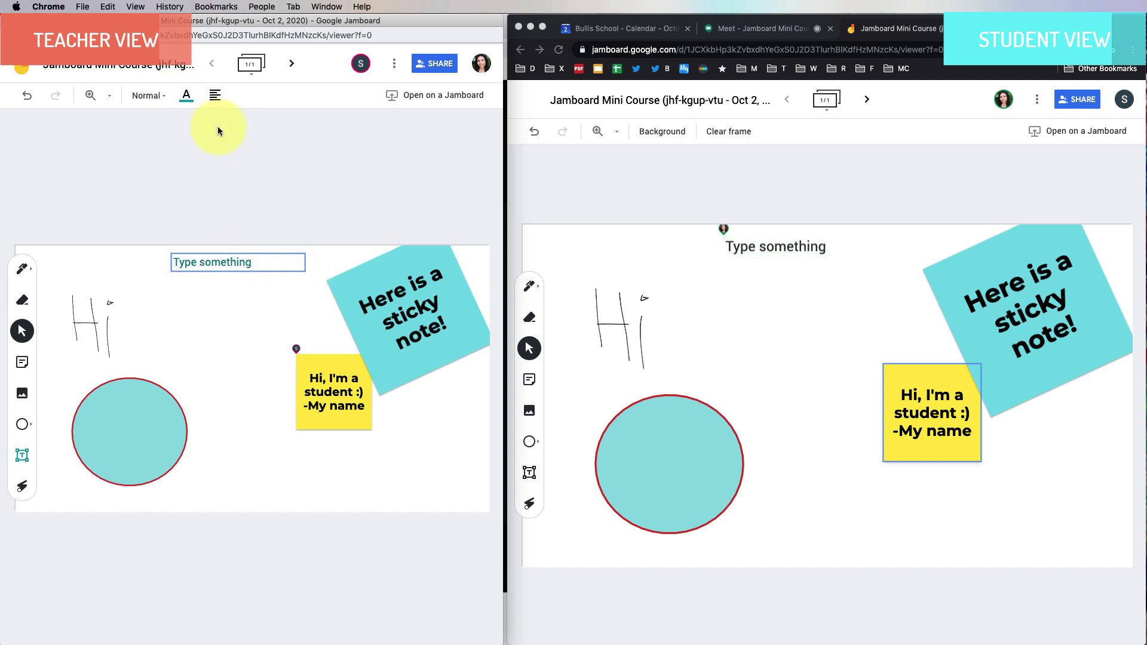
pyautogui.click(148, 96)
pyautogui.click(170, 132)
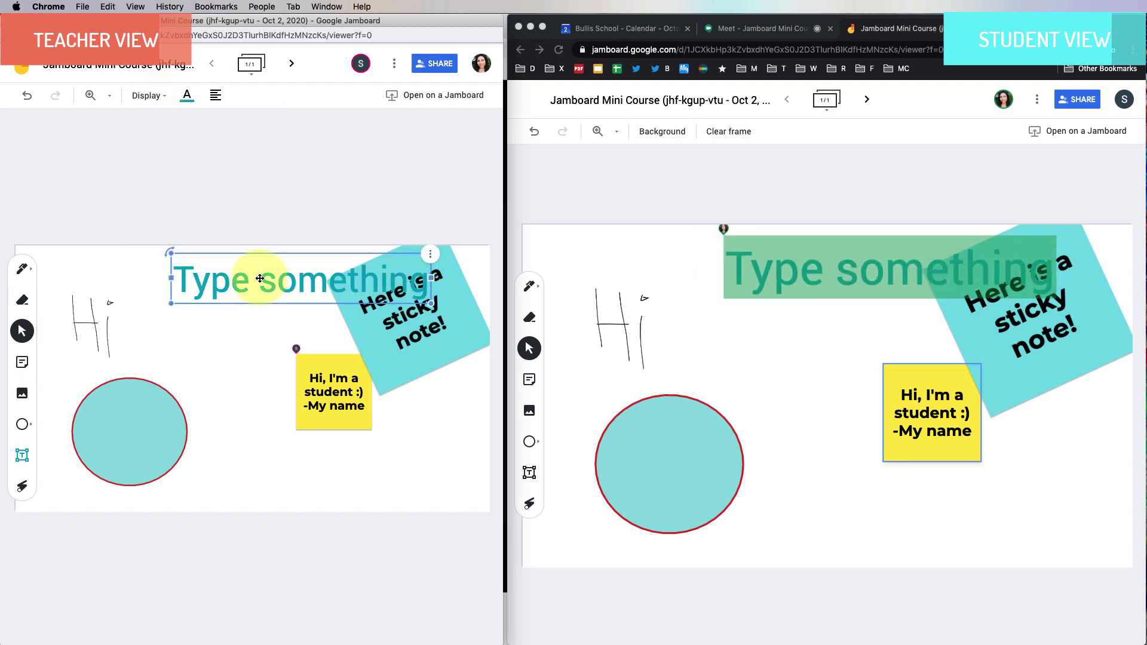
pyautogui.moveTo(263, 275); pyautogui.dragTo(129, 272)
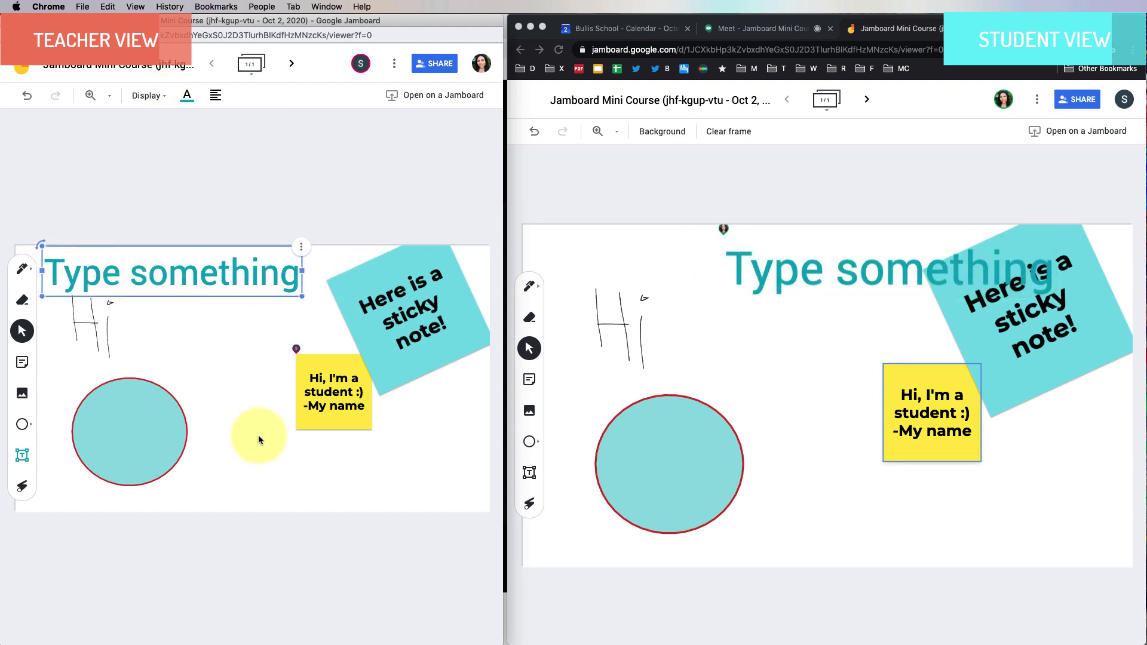
pyautogui.click(206, 382)
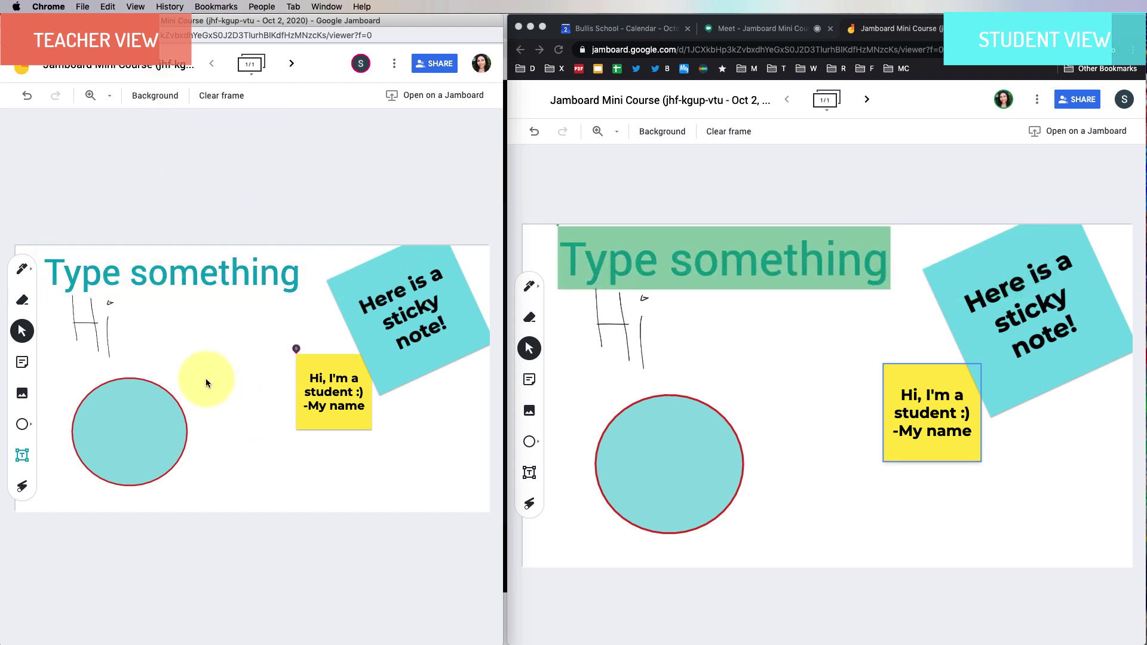
# Trace a temporary laser stroke from the empty area beside the yellow note toward the circle
pyautogui.click(22, 485)
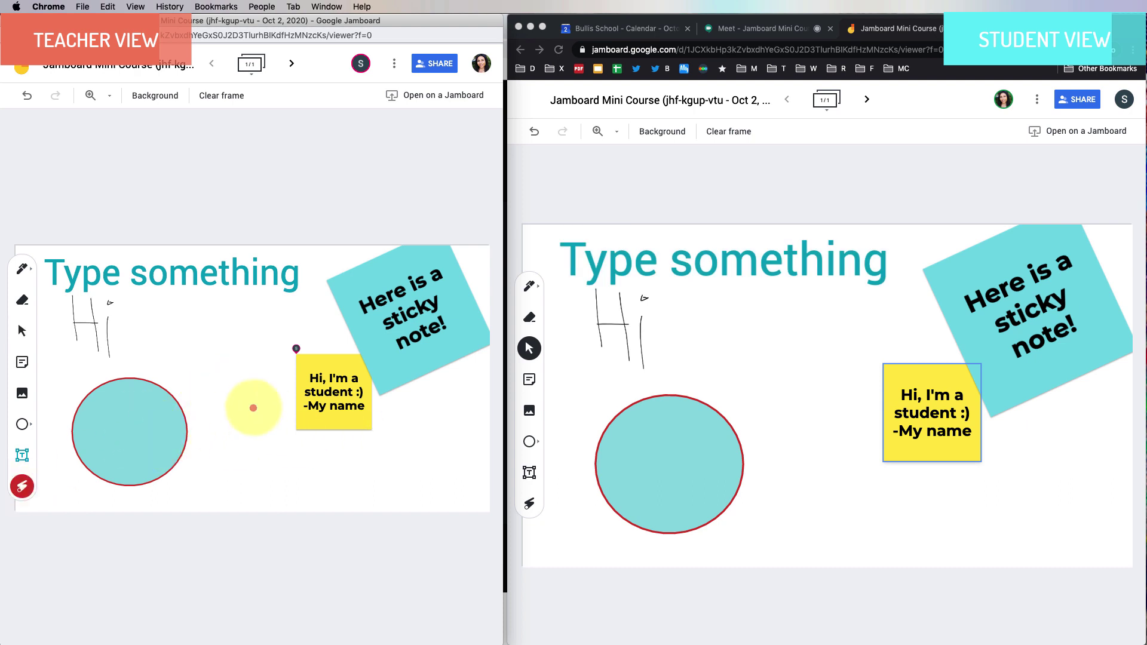
pyautogui.moveTo(249, 406)
pyautogui.mouseDown()
pyautogui.moveTo(111, 424)
pyautogui.moveTo(275, 435)
pyautogui.moveTo(113, 457)
pyautogui.moveTo(295, 494)
pyautogui.moveTo(116, 443)
pyautogui.moveTo(251, 421)
pyautogui.moveTo(125, 447)
pyautogui.moveTo(277, 453)
pyautogui.moveTo(116, 470)
pyautogui.moveTo(113, 399)
pyautogui.moveTo(385, 368)
pyautogui.moveTo(153, 430)
pyautogui.moveTo(120, 428)
pyautogui.moveTo(280, 416)
pyautogui.moveTo(185, 435)
pyautogui.moveTo(310, 473)
pyautogui.moveTo(126, 484)
pyautogui.mouseUp()
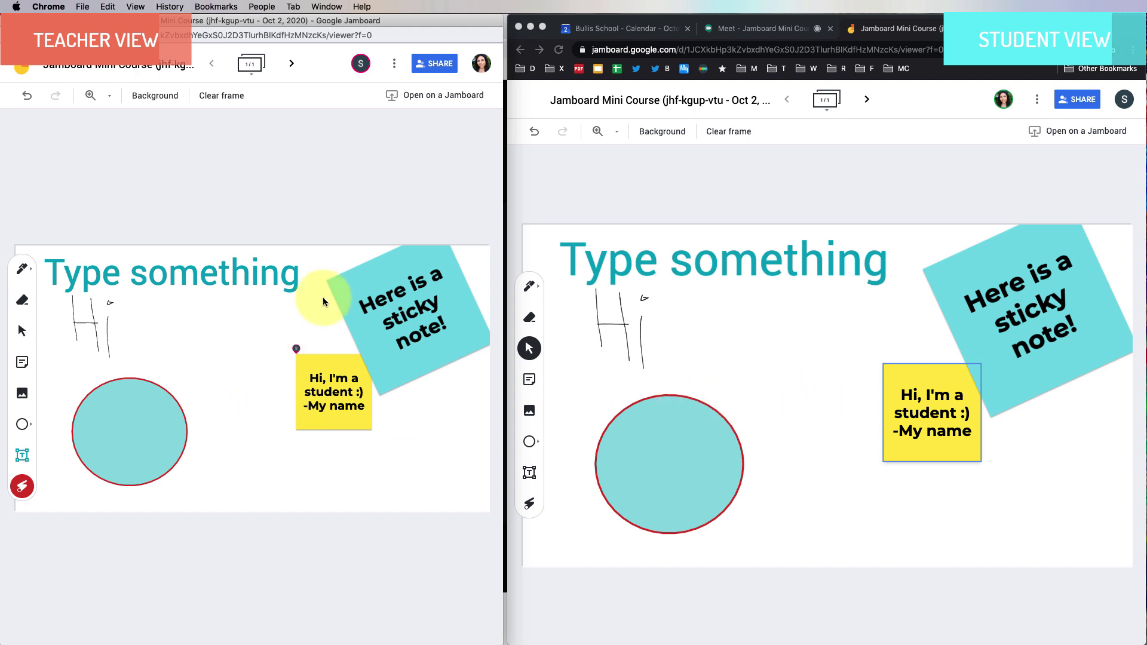
# Examine the access-level options for the student in the Jam's sharing settings
pyautogui.click(434, 69)
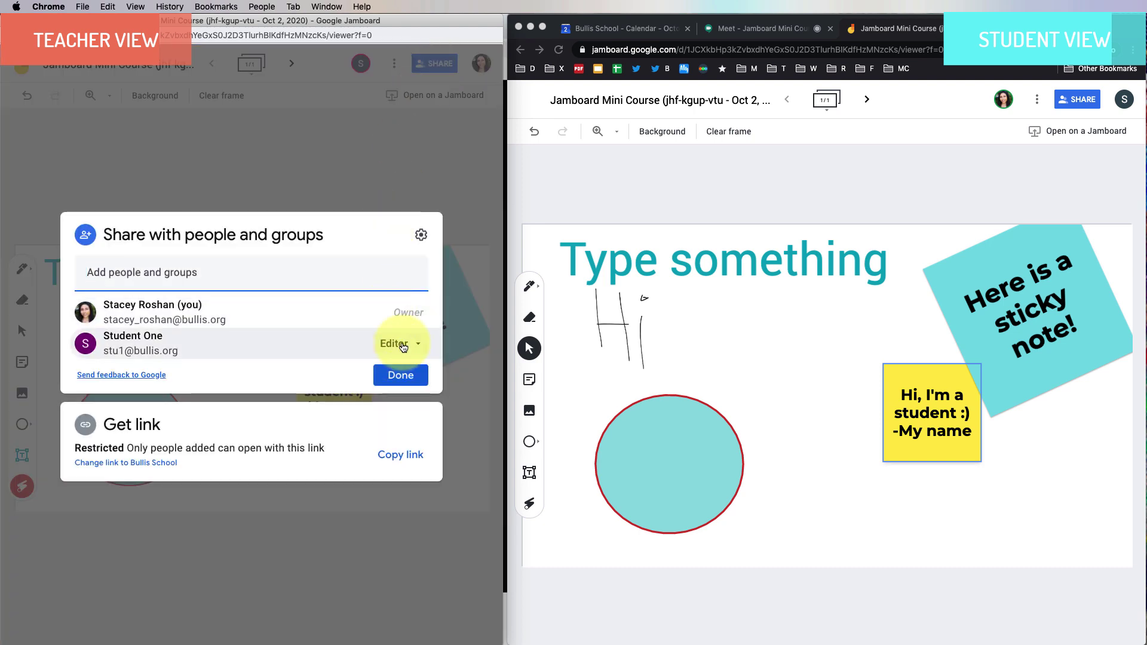
pyautogui.click(401, 346)
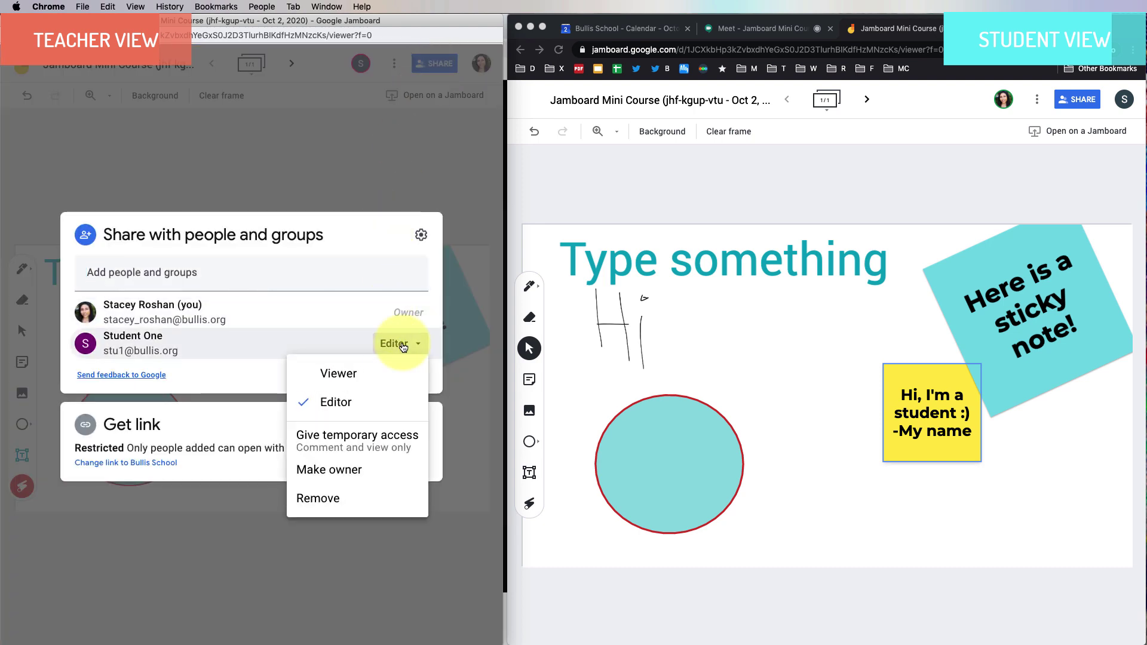
pyautogui.click(411, 164)
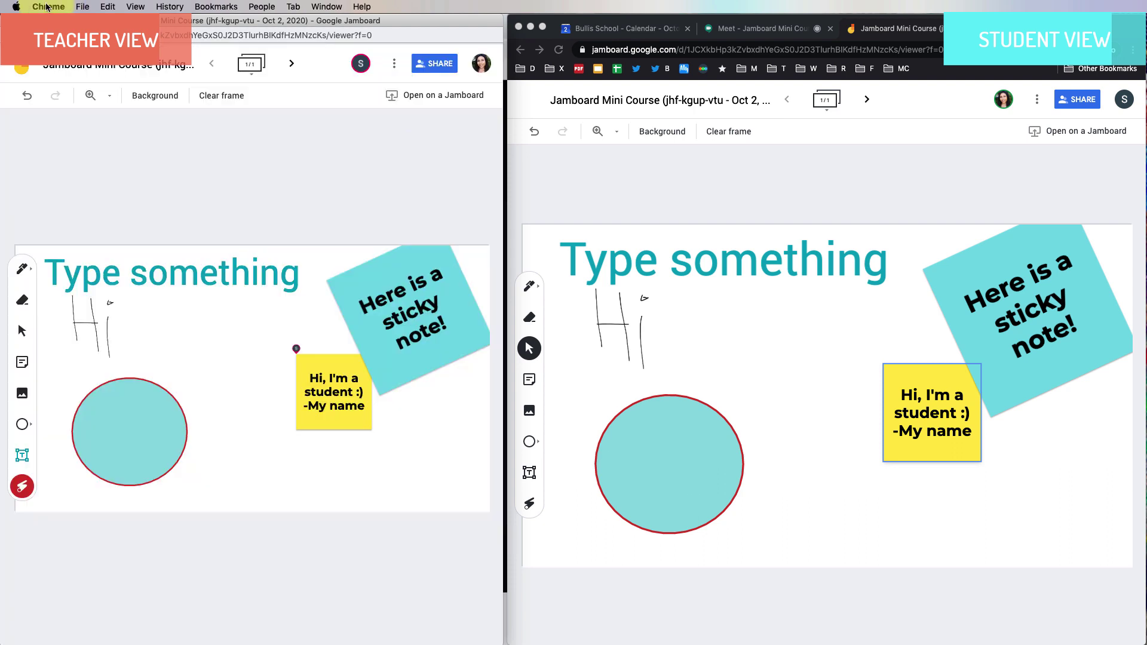
# Close the teacher's Jam and reopen it from the Jamboard Mini Course meeting's attachments in Google Meet
pyautogui.press('super+w')
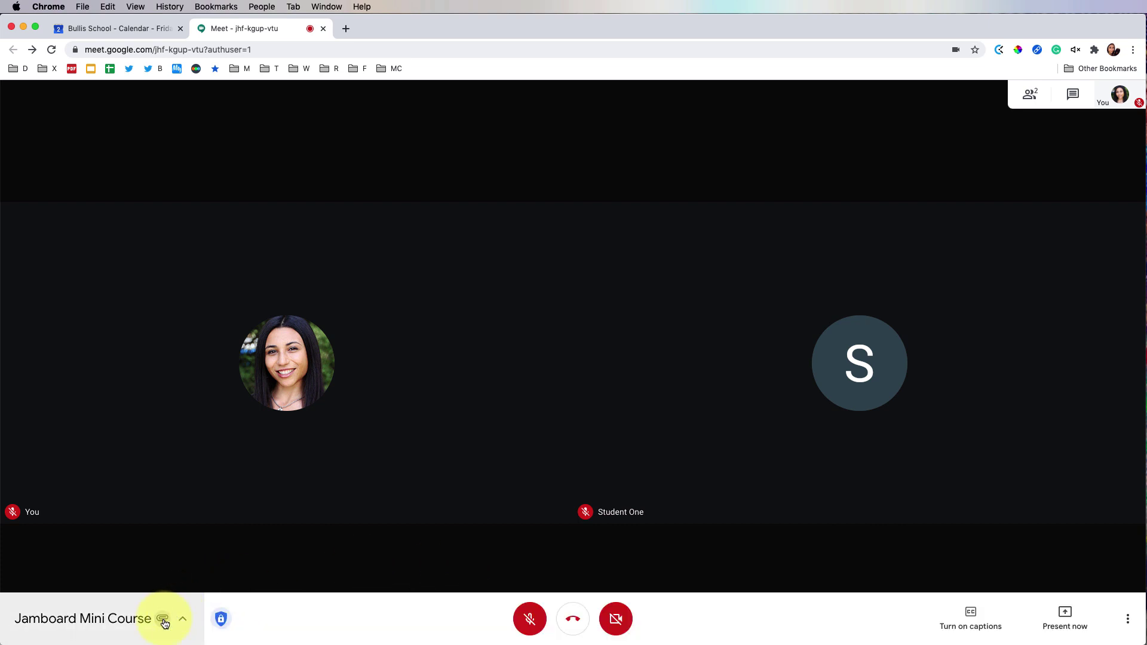
pyautogui.click(181, 619)
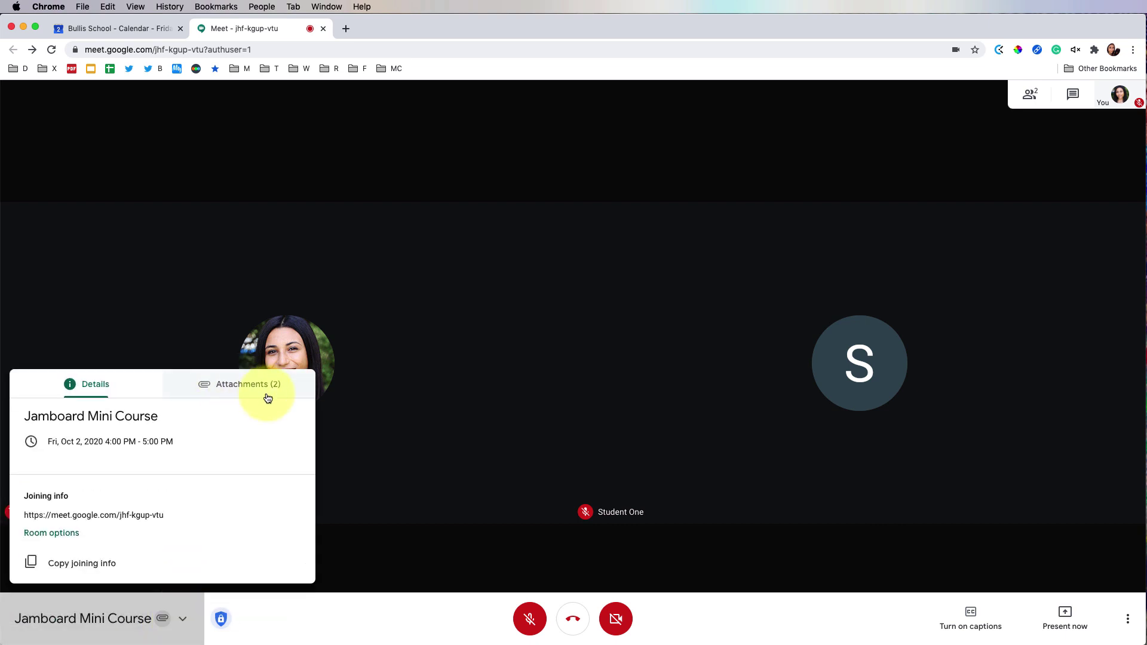
pyautogui.click(267, 395)
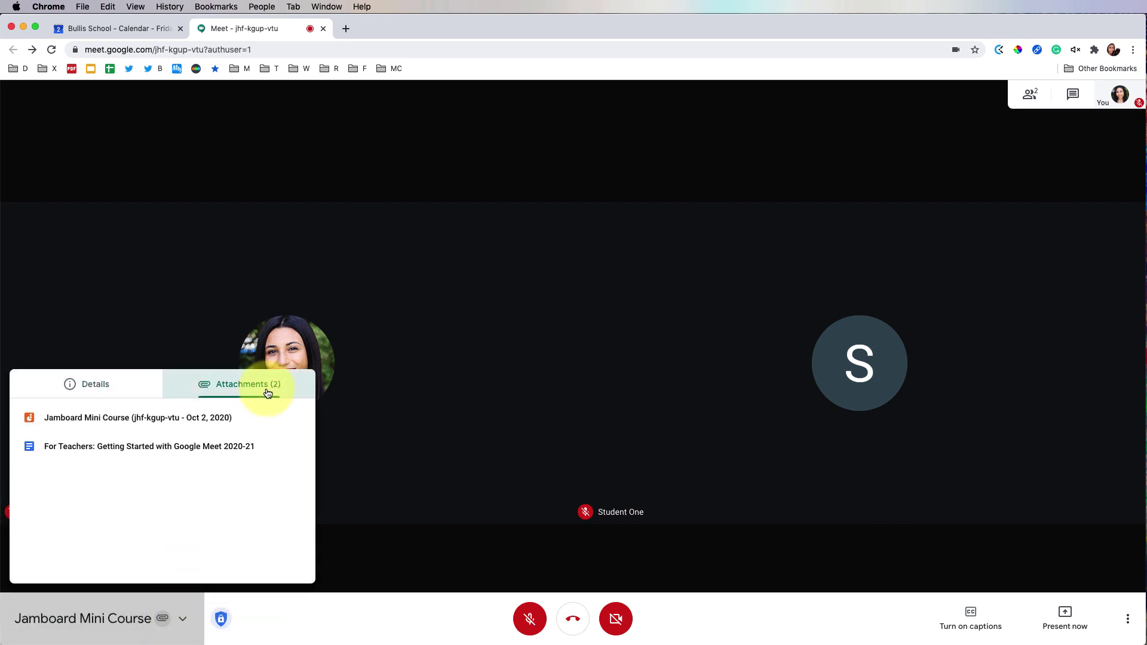
pyautogui.click(125, 416)
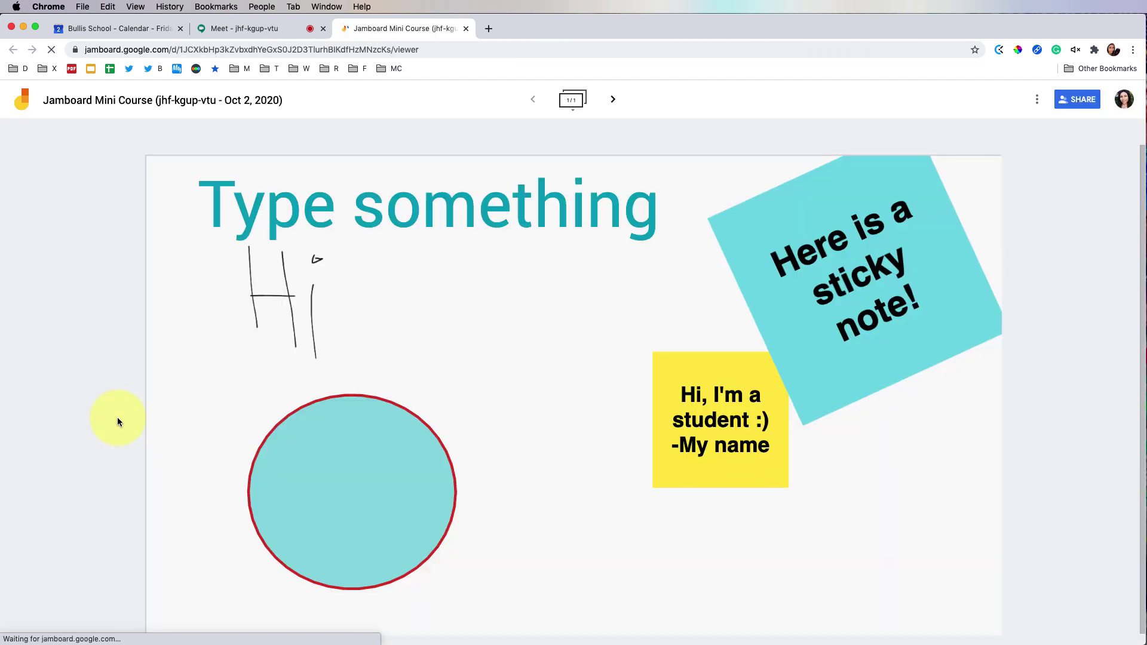
# Add a second frame with the dotted background after trying the lined one, and return to the first frame
pyautogui.click(614, 103)
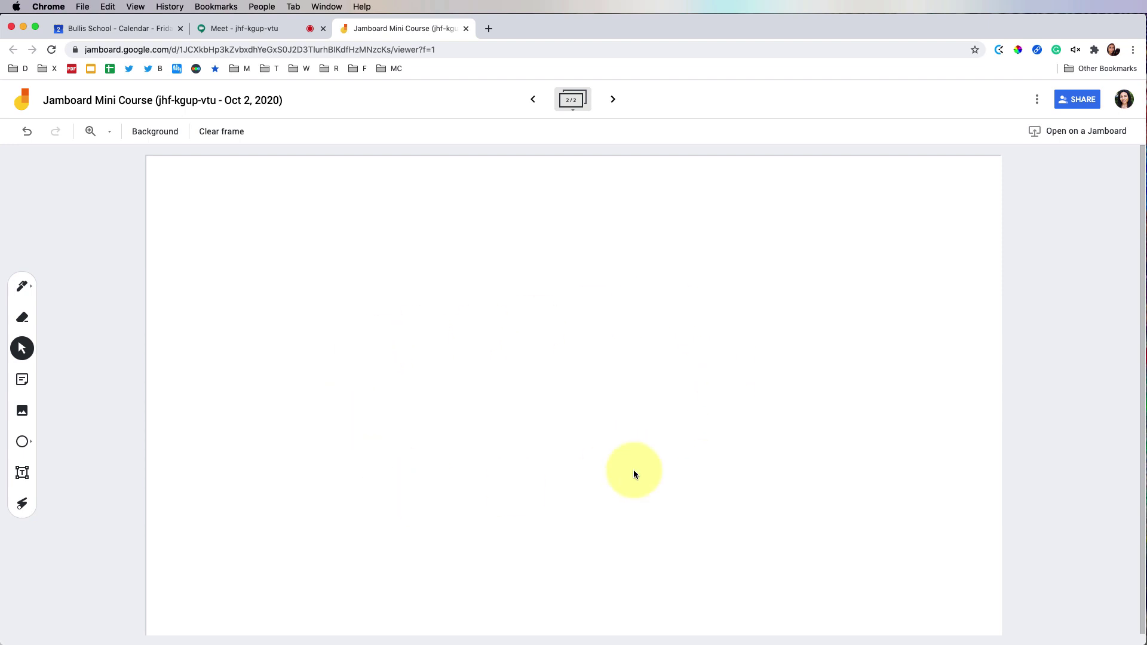
pyautogui.click(155, 132)
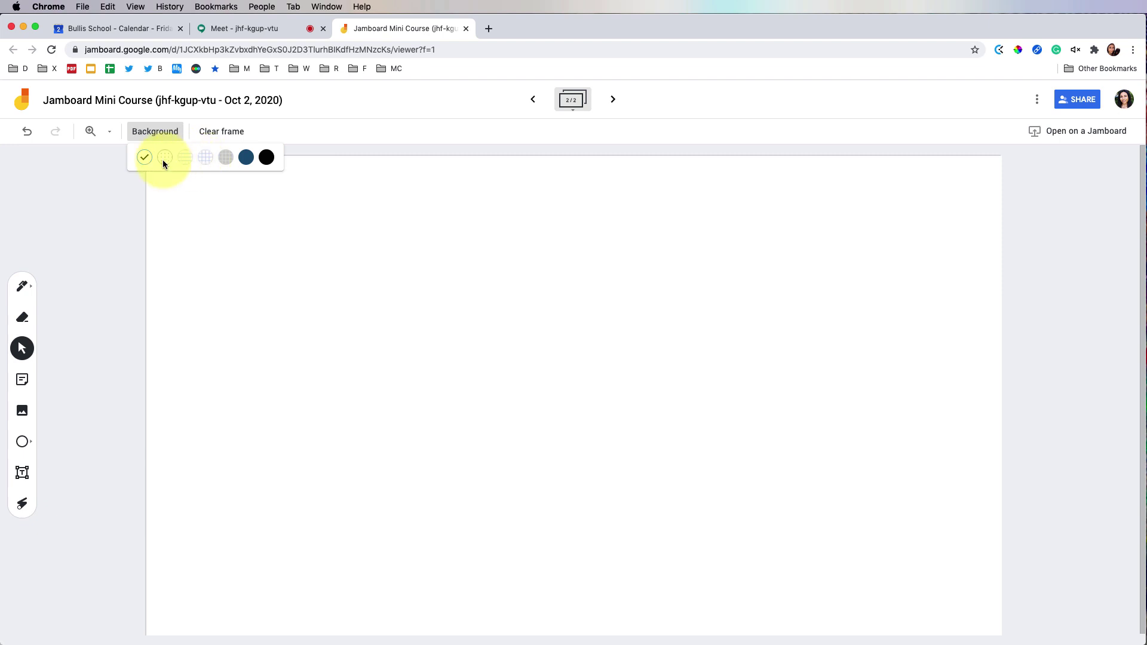
pyautogui.click(164, 158)
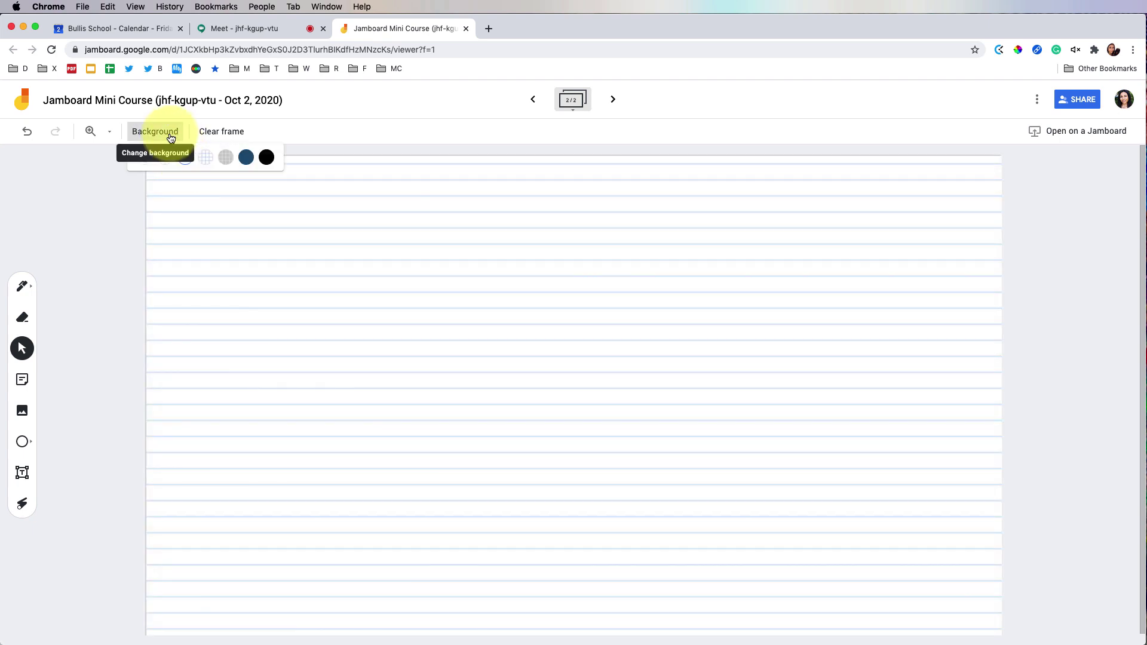
pyautogui.click(169, 159)
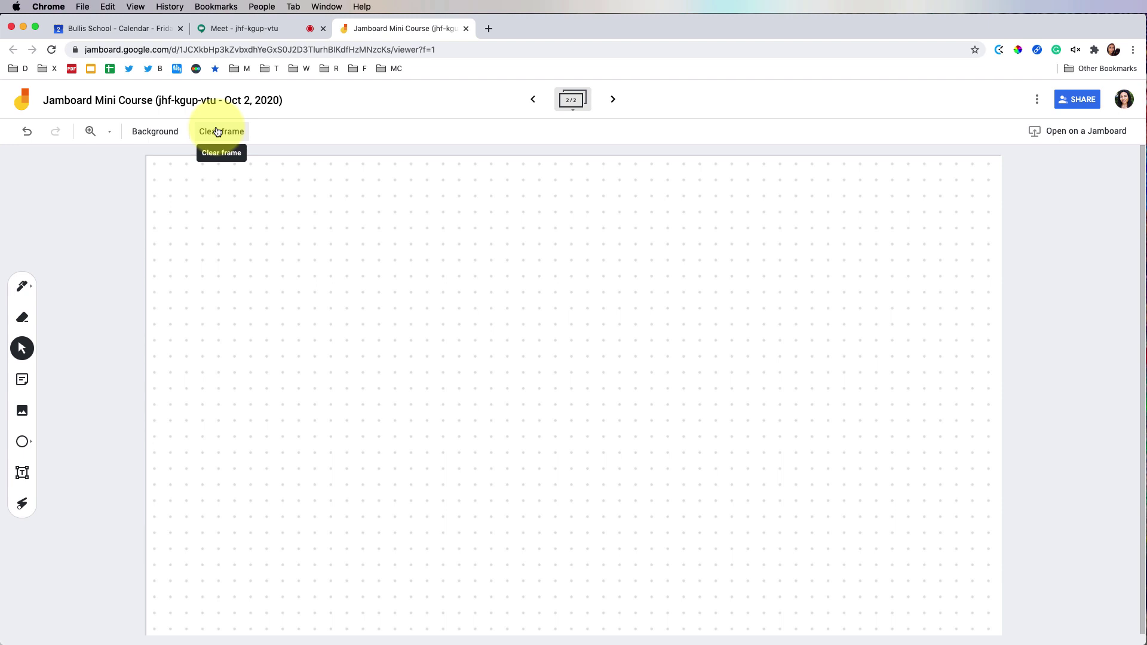
pyautogui.click(218, 132)
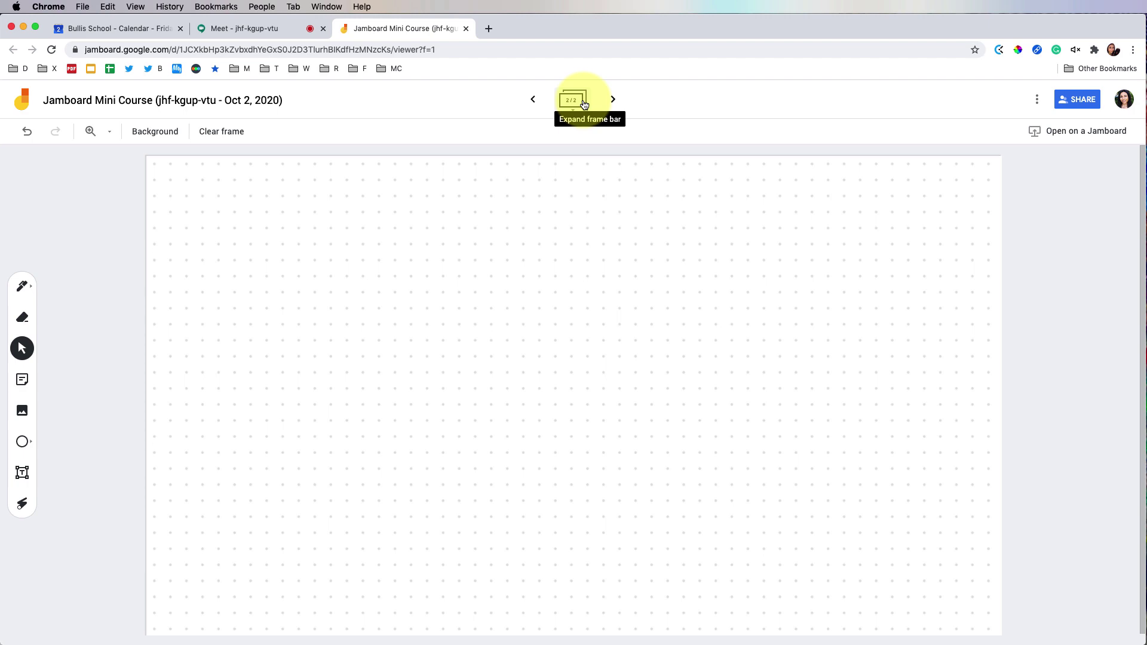
pyautogui.click(533, 99)
# Examine the meeting's attachments in Google Meet and the attachment picker of the Jamboard Mini Course event in Google Calendar
pyautogui.click(276, 31)
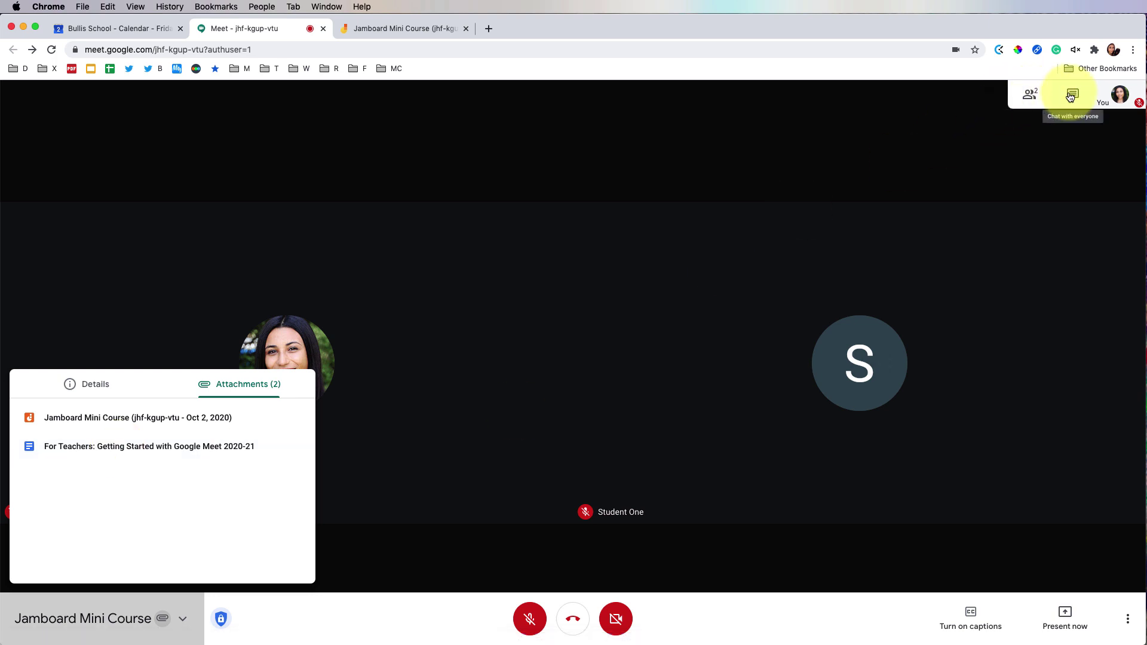
pyautogui.click(143, 34)
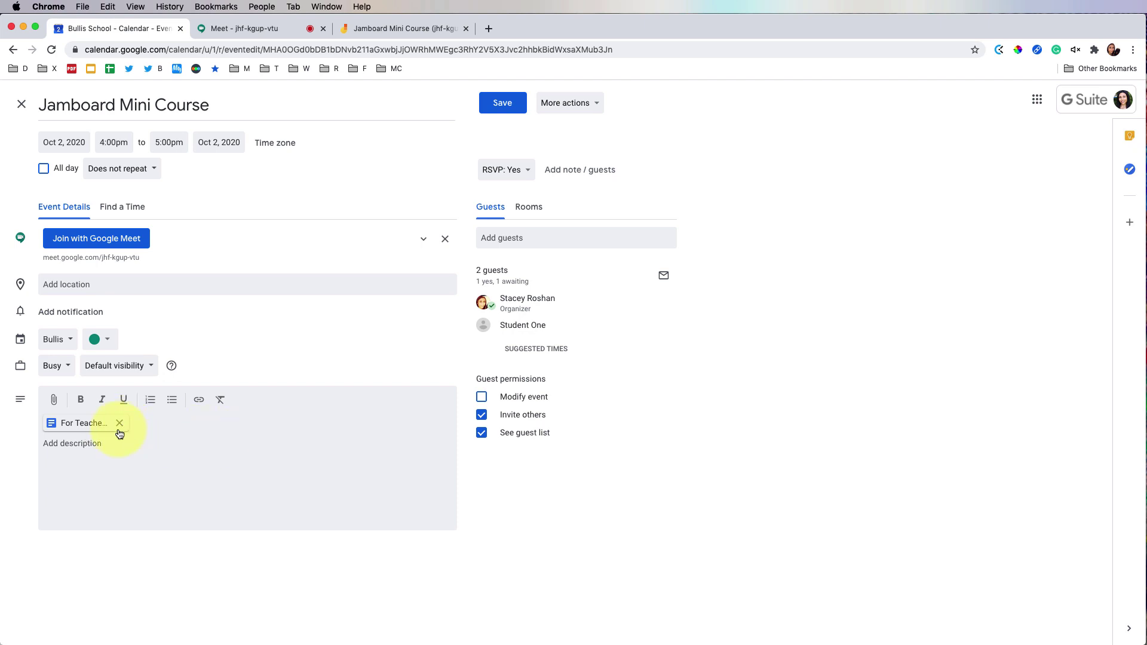
pyautogui.click(54, 401)
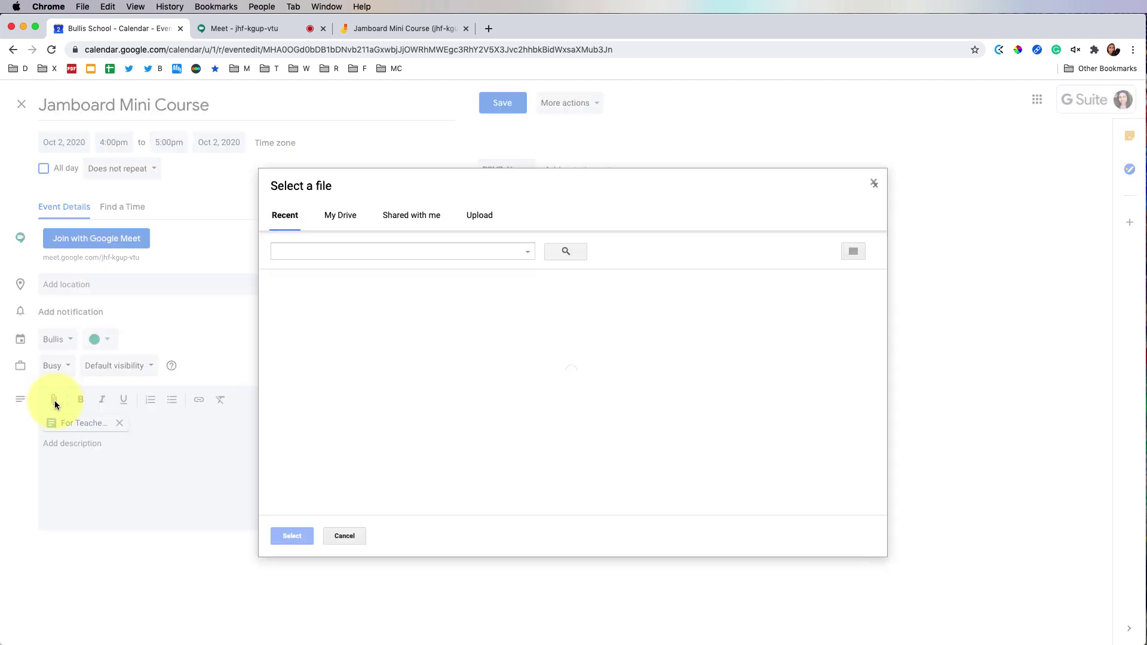
pyautogui.click(351, 536)
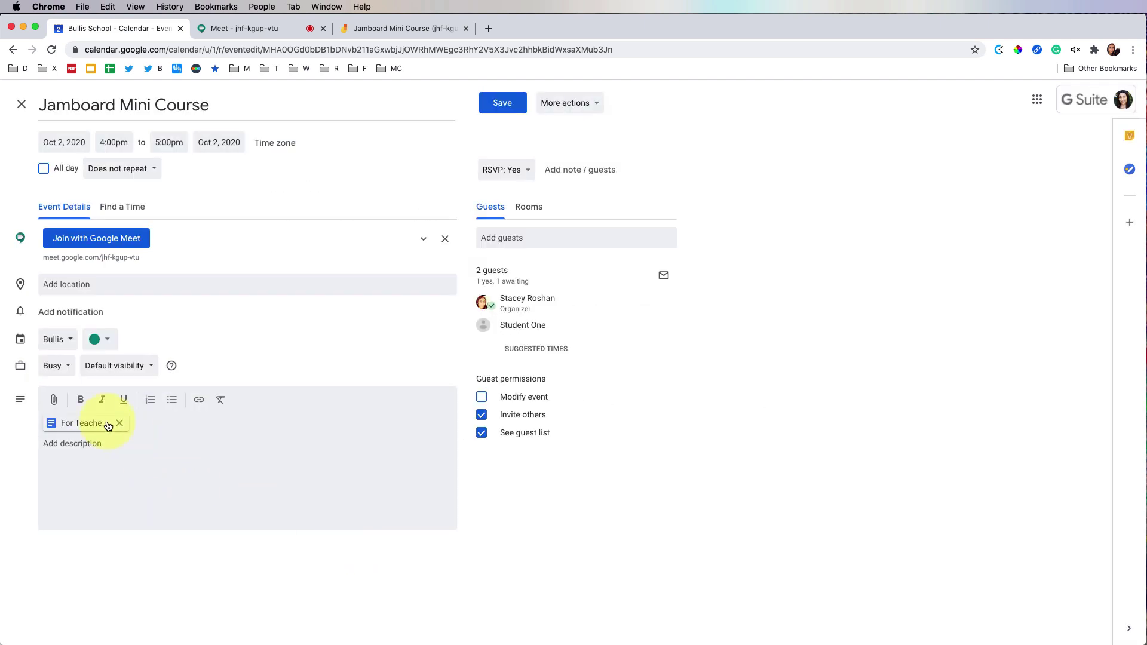
# Attach the Flipgrid Presentation Resources file from recent Drive files to the Jamboard Mini Course event, save it, and close the opened presentation
pyautogui.click(55, 400)
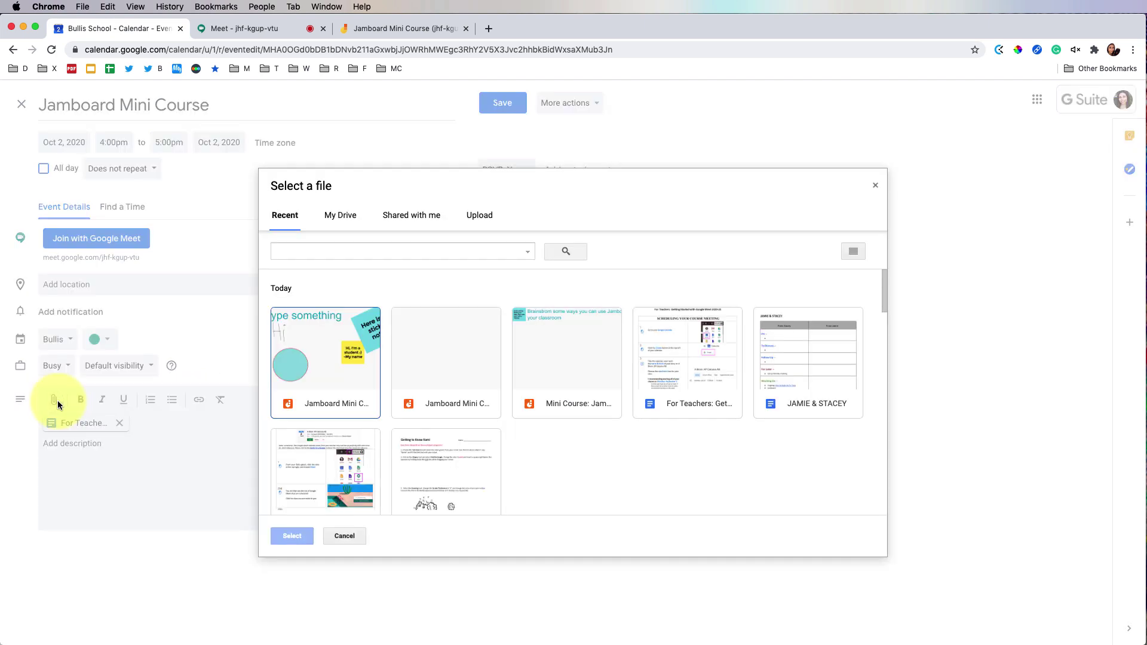
pyautogui.scroll(-1, 434, 373)
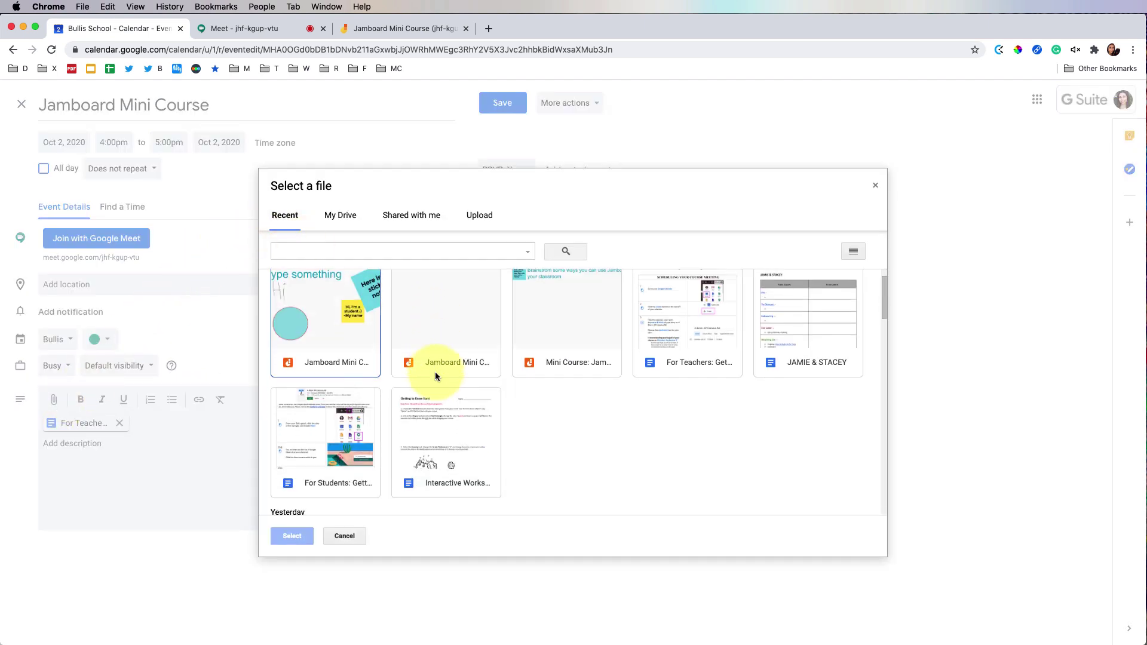
pyautogui.scroll(-5, 436, 372)
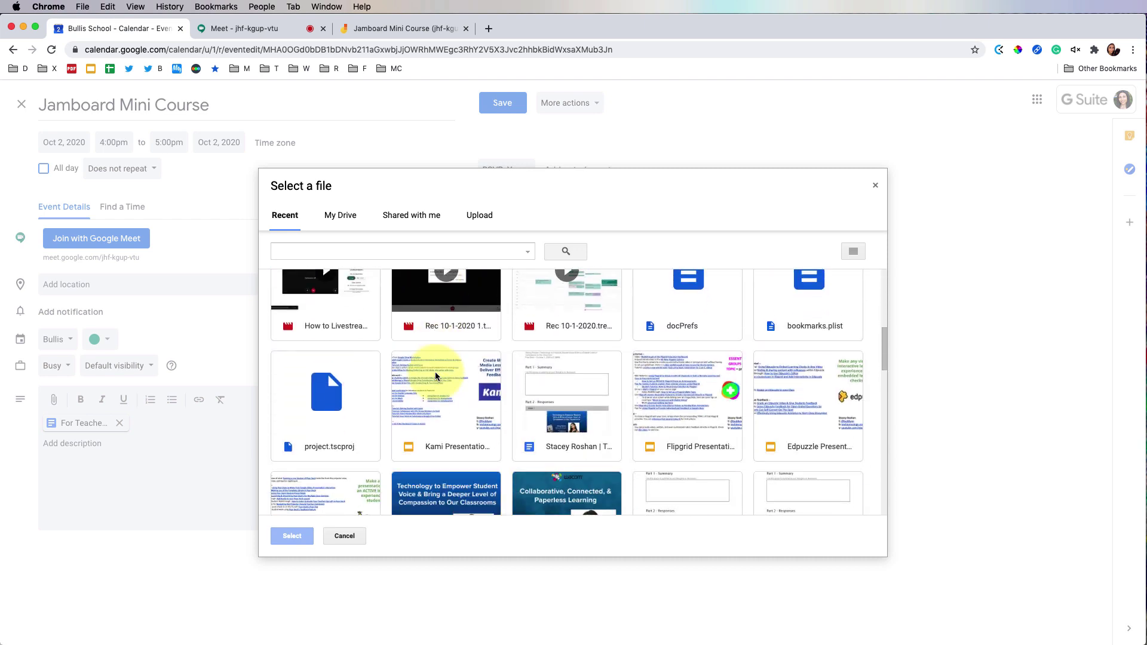
pyautogui.scroll(-1, 434, 375)
pyautogui.click(668, 391)
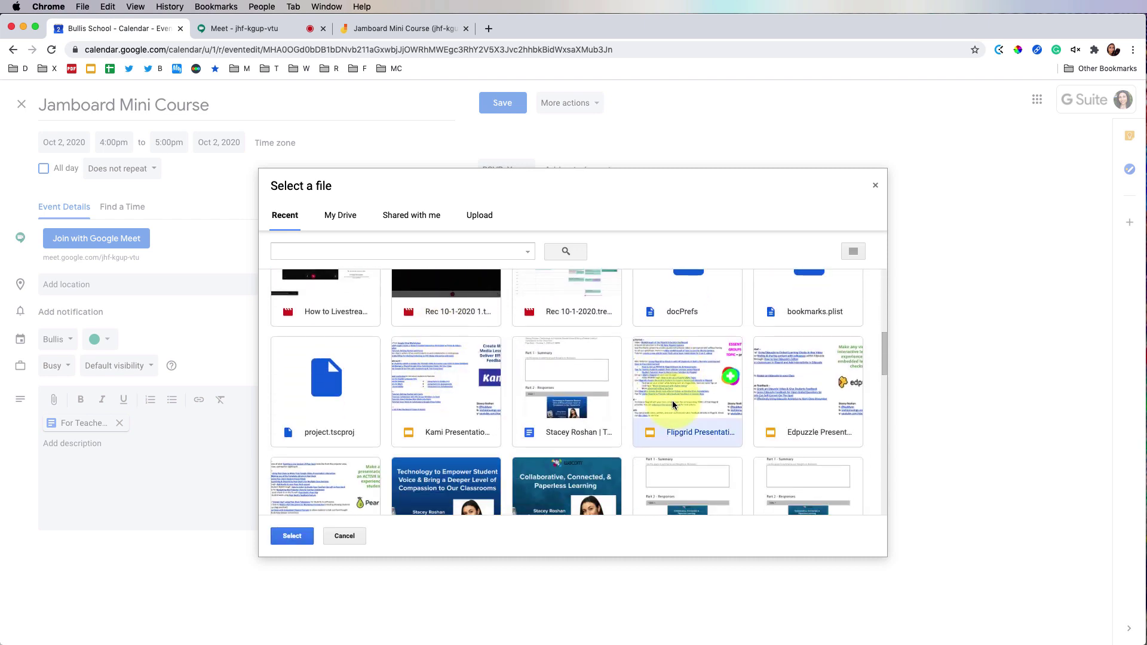
pyautogui.click(292, 536)
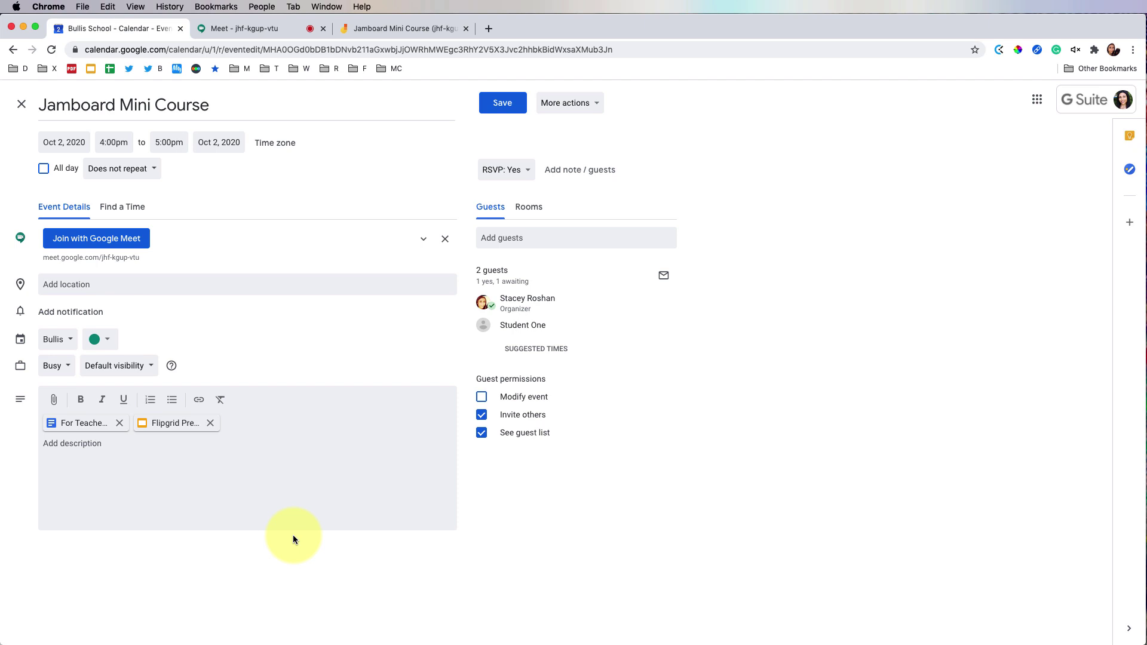
pyautogui.click(498, 104)
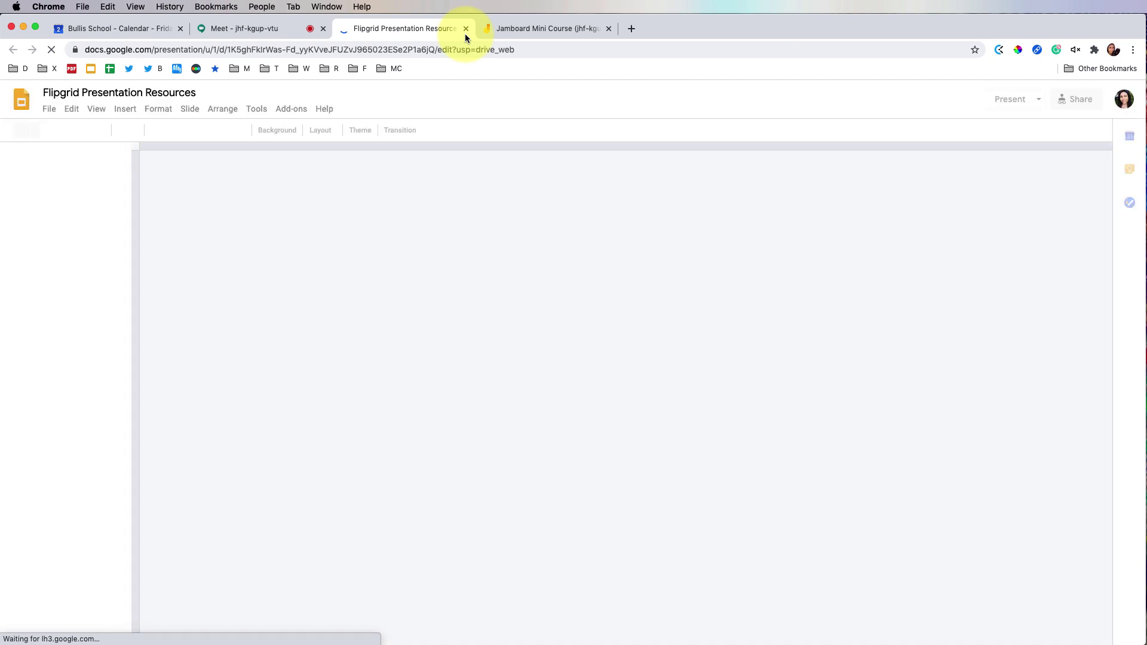
pyautogui.click(466, 29)
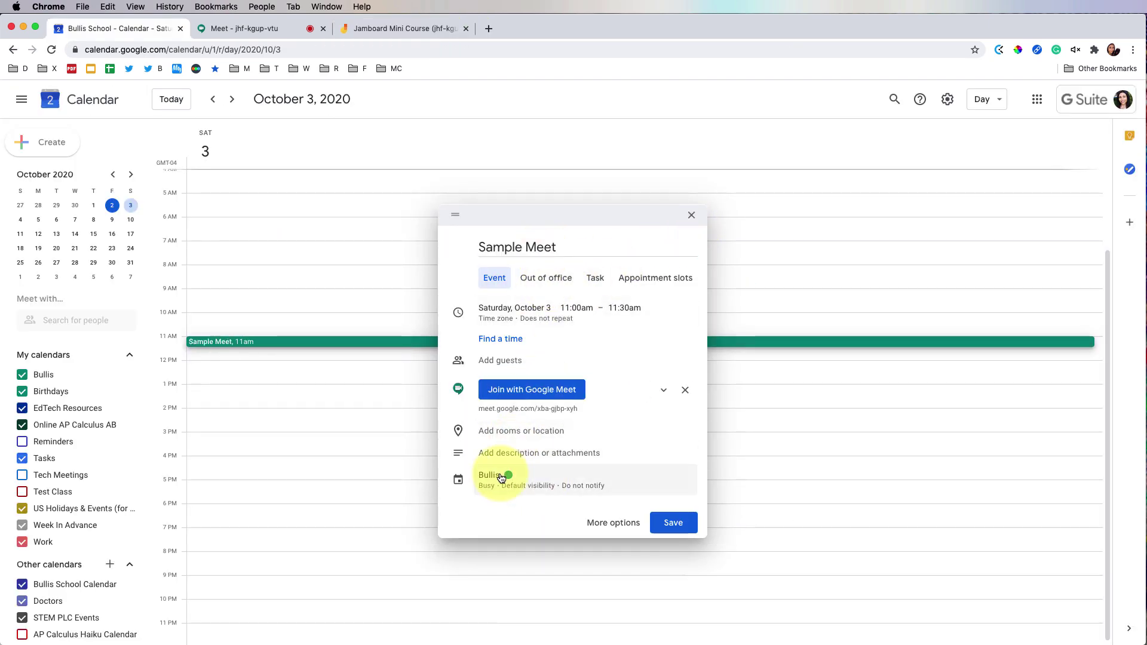
# Examine the attachment options of the unsaved Sample Meet event in its quick and full editors, and leave without attaching anything
pyautogui.click(586, 459)
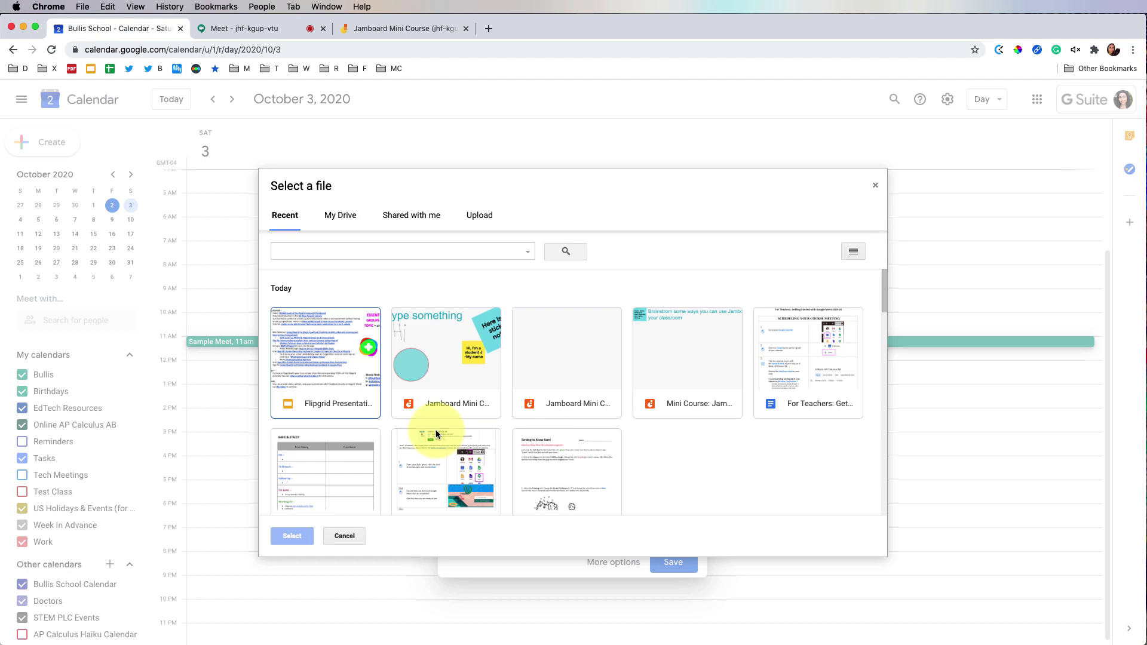
pyautogui.press('Escape')
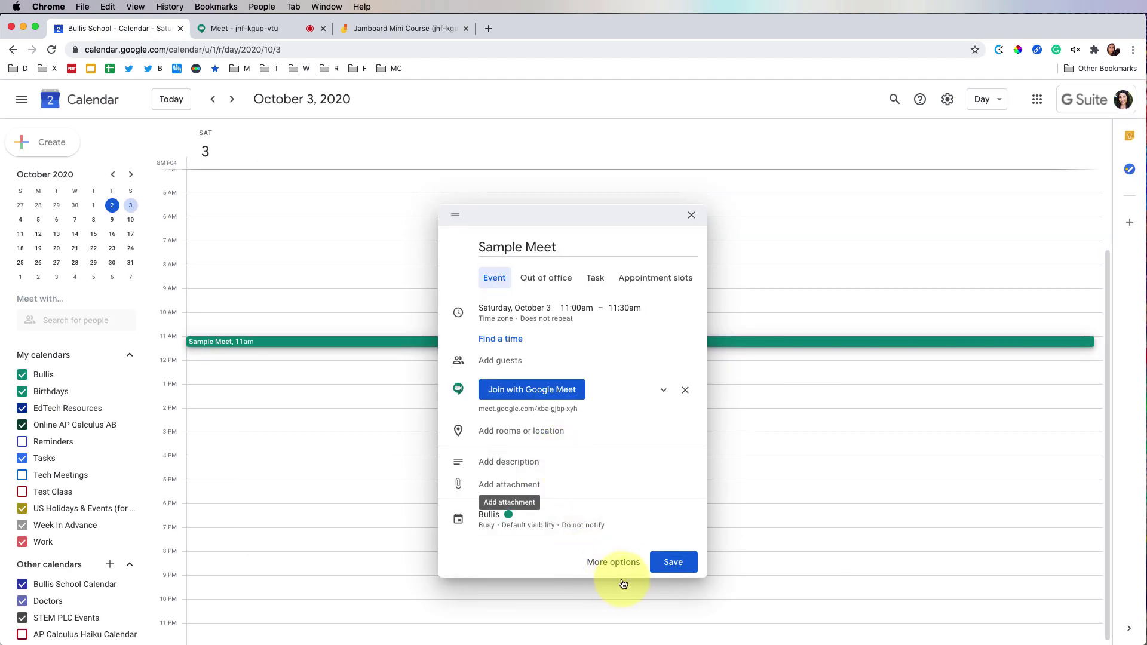
pyautogui.click(614, 563)
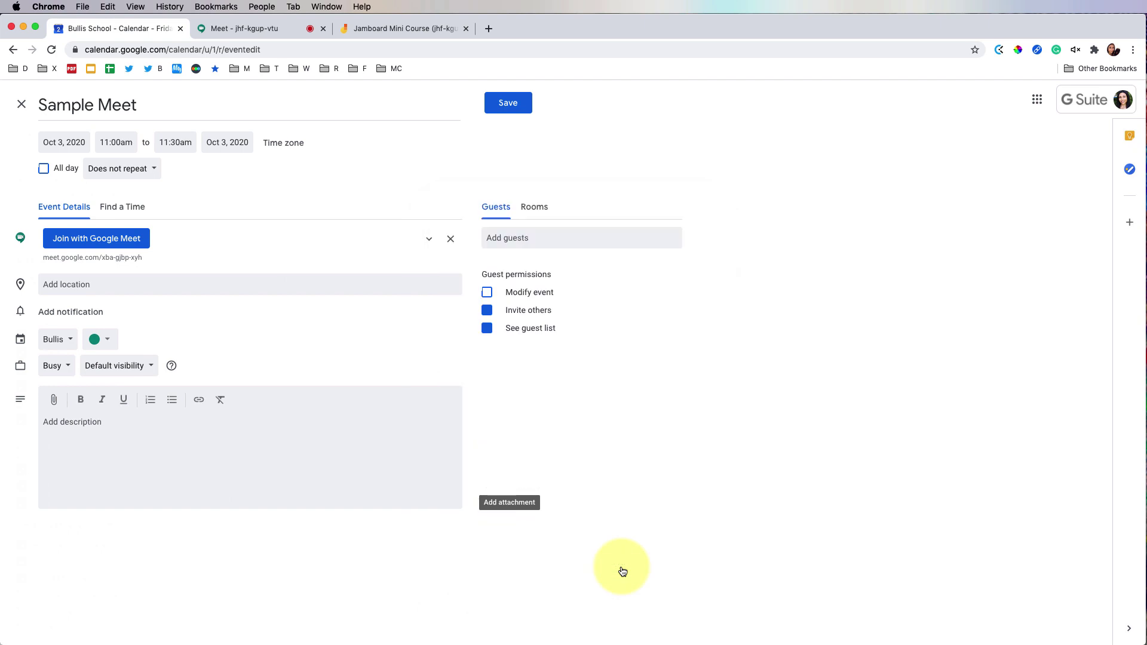
pyautogui.click(23, 106)
# Return to the Jam and underline the word "Type" in the text with the yellow highlighter
pyautogui.click(397, 28)
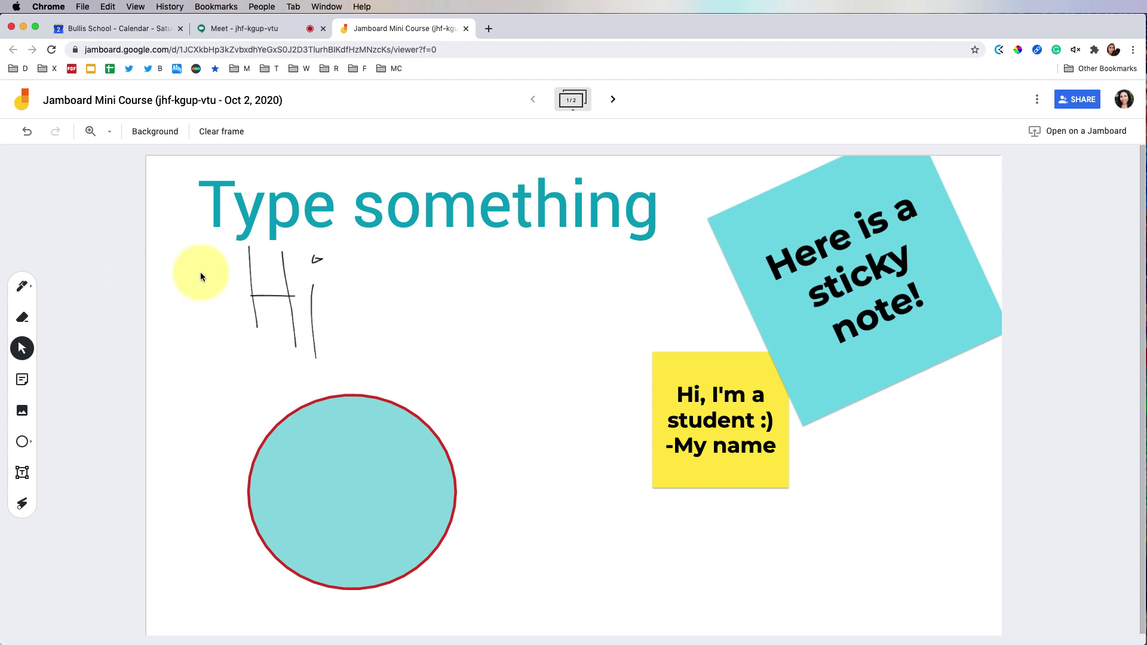
pyautogui.click(25, 288)
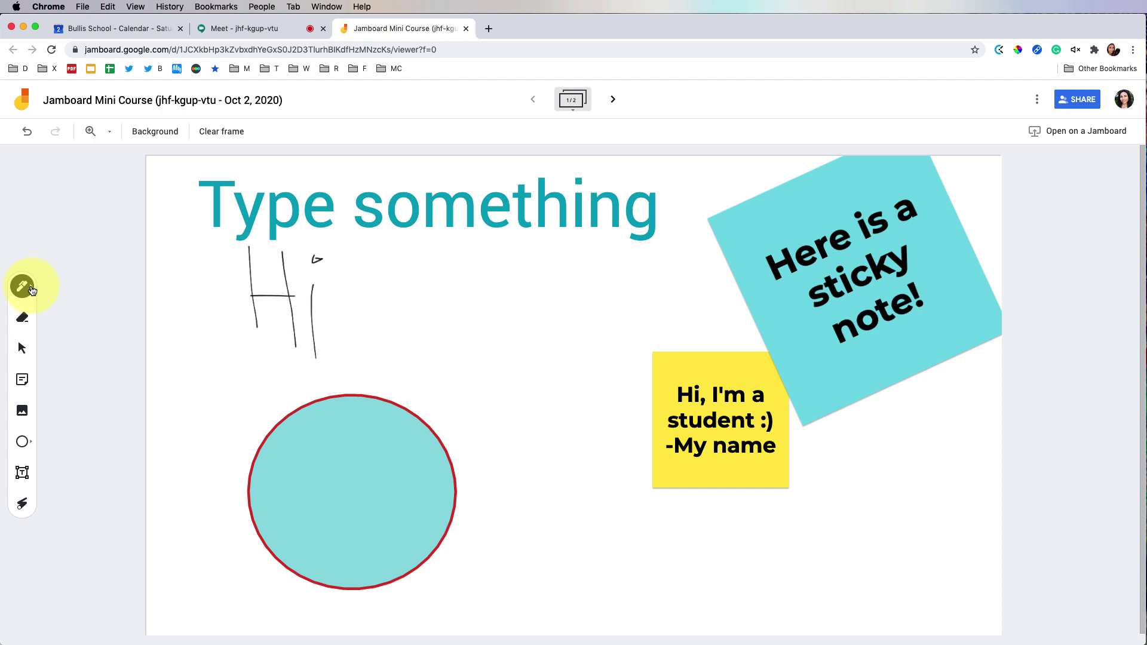
pyautogui.click(33, 290)
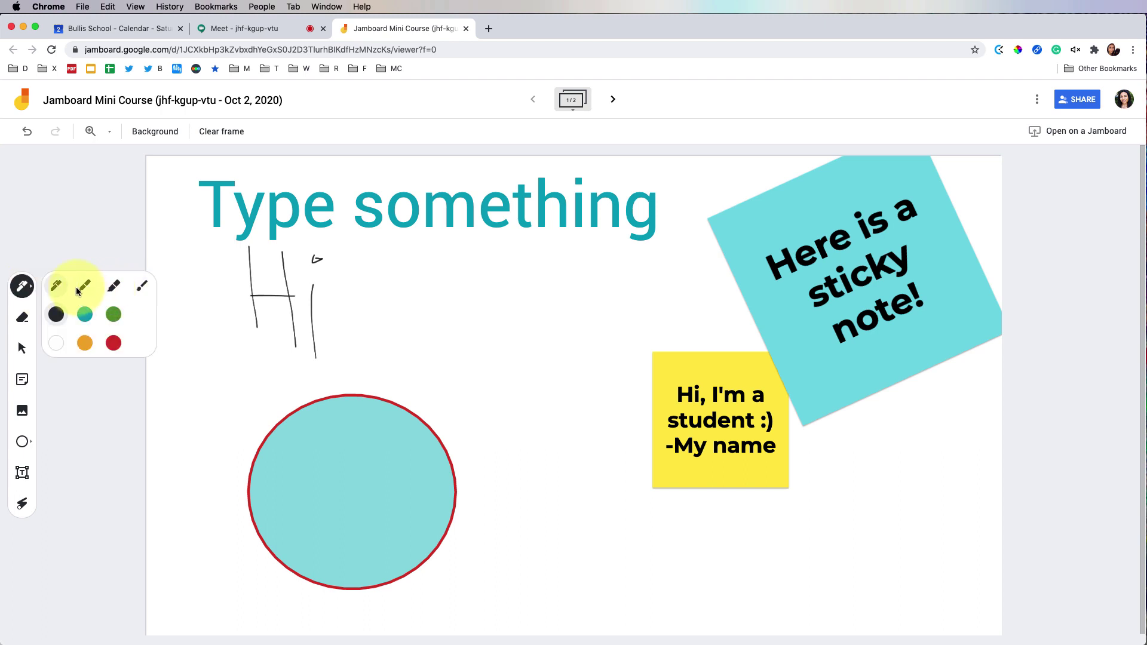
pyautogui.click(138, 290)
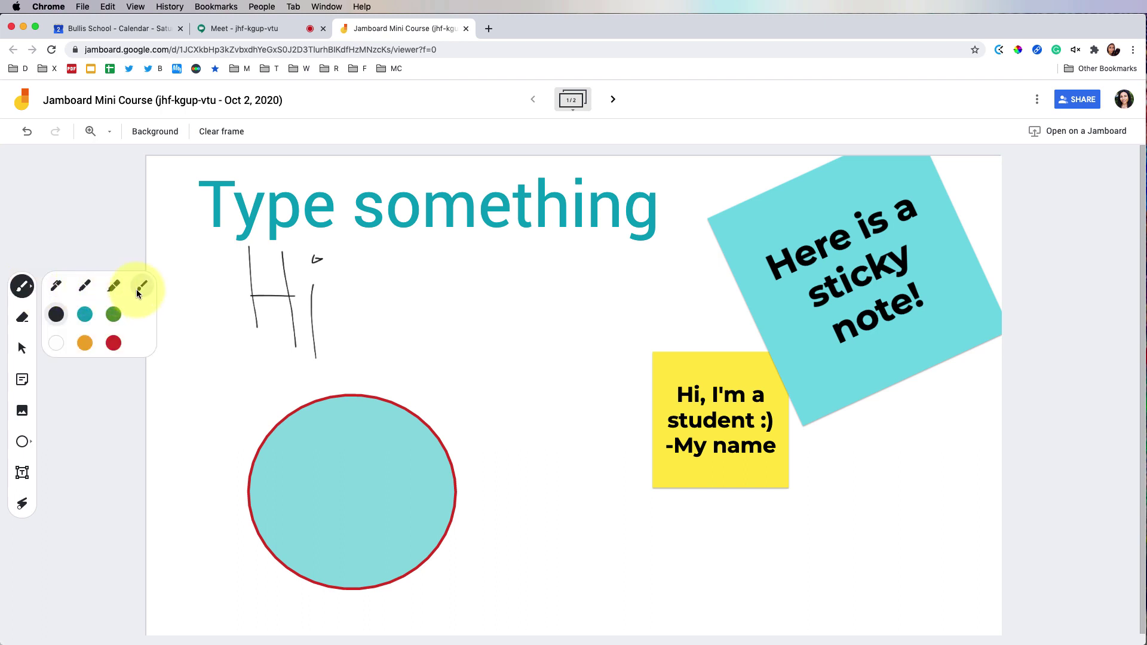
pyautogui.click(111, 289)
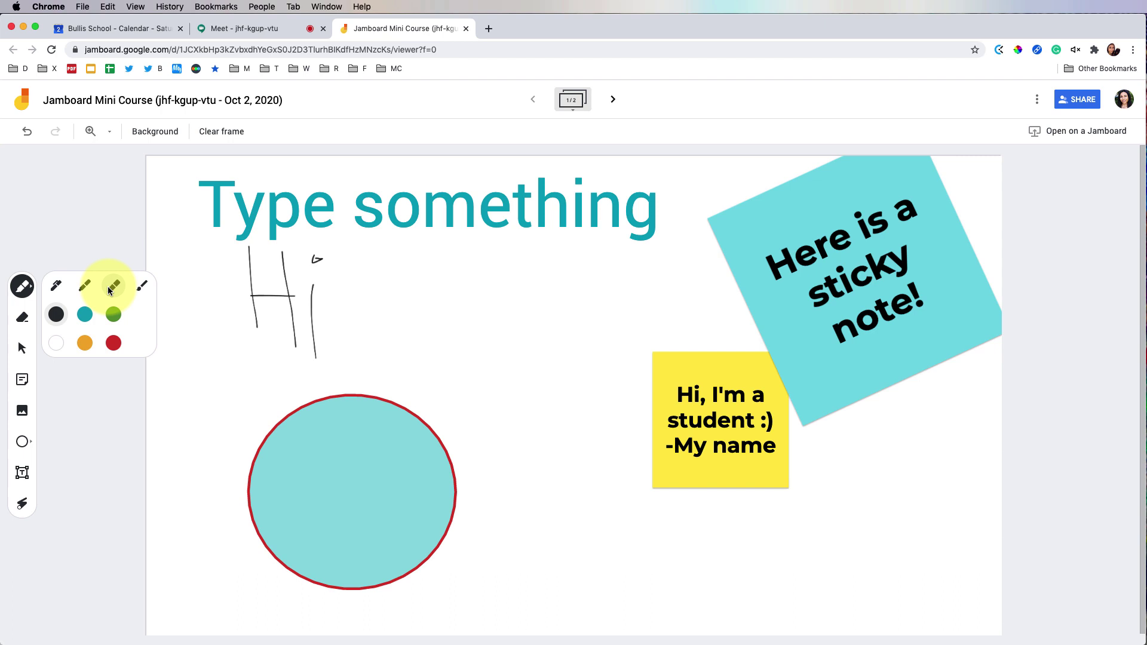
pyautogui.click(85, 343)
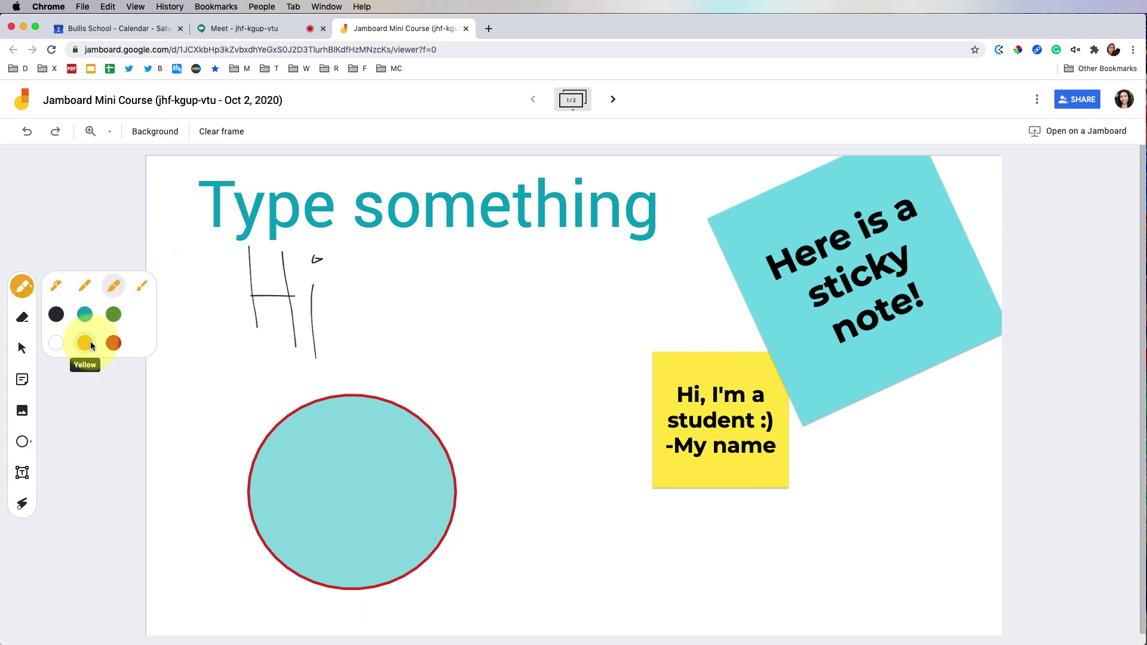
pyautogui.moveTo(196, 237); pyautogui.dragTo(357, 230)
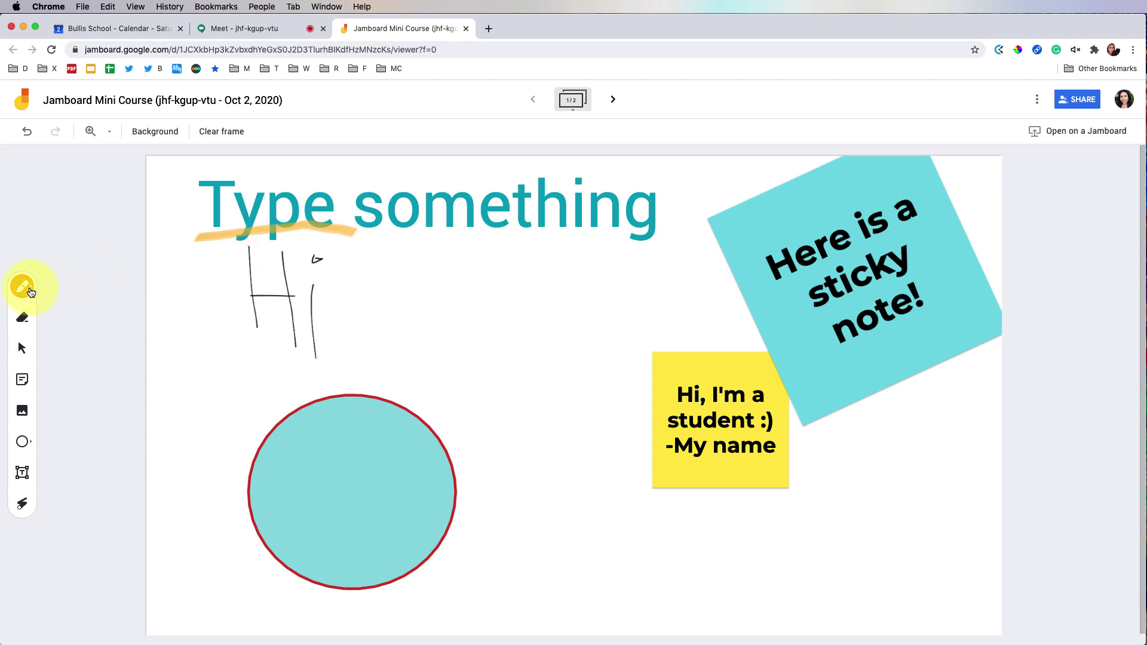
# Paint a curved yellow stroke with the brush beneath the handwritten "Hi", above the circle
pyautogui.click(22, 287)
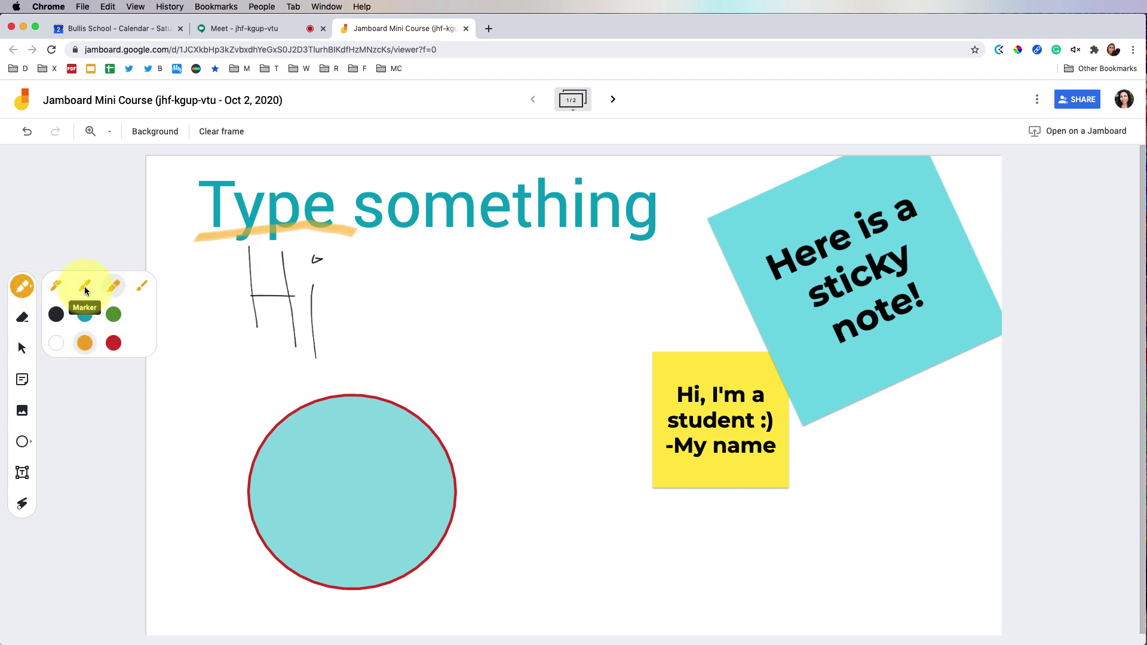
pyautogui.click(56, 286)
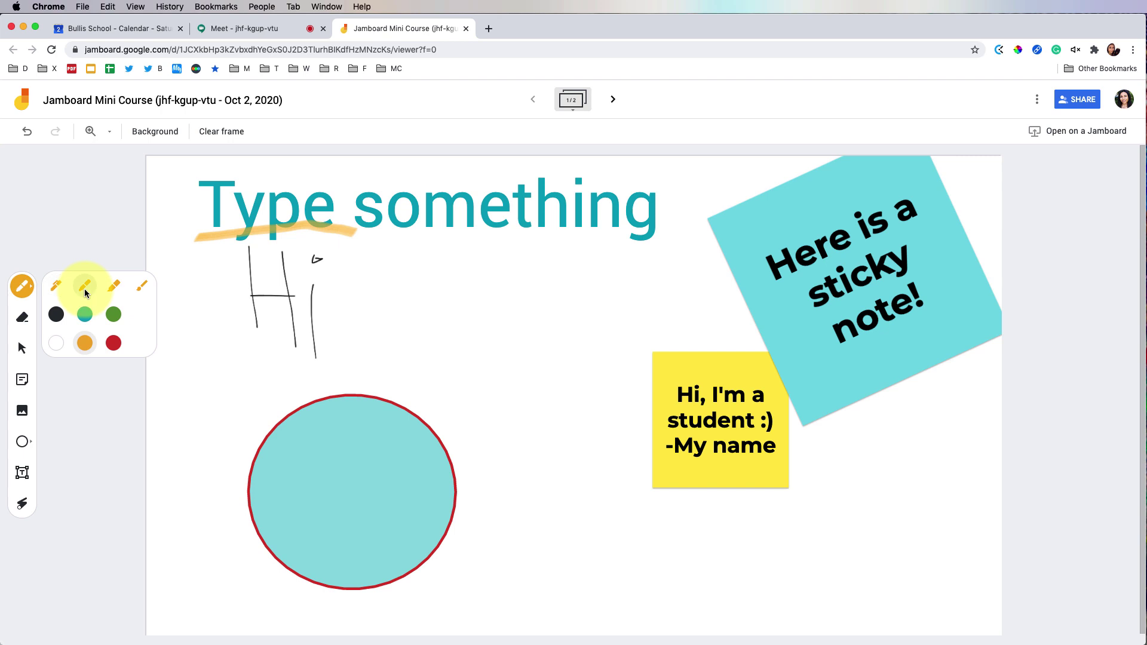
pyautogui.click(113, 286)
pyautogui.click(148, 287)
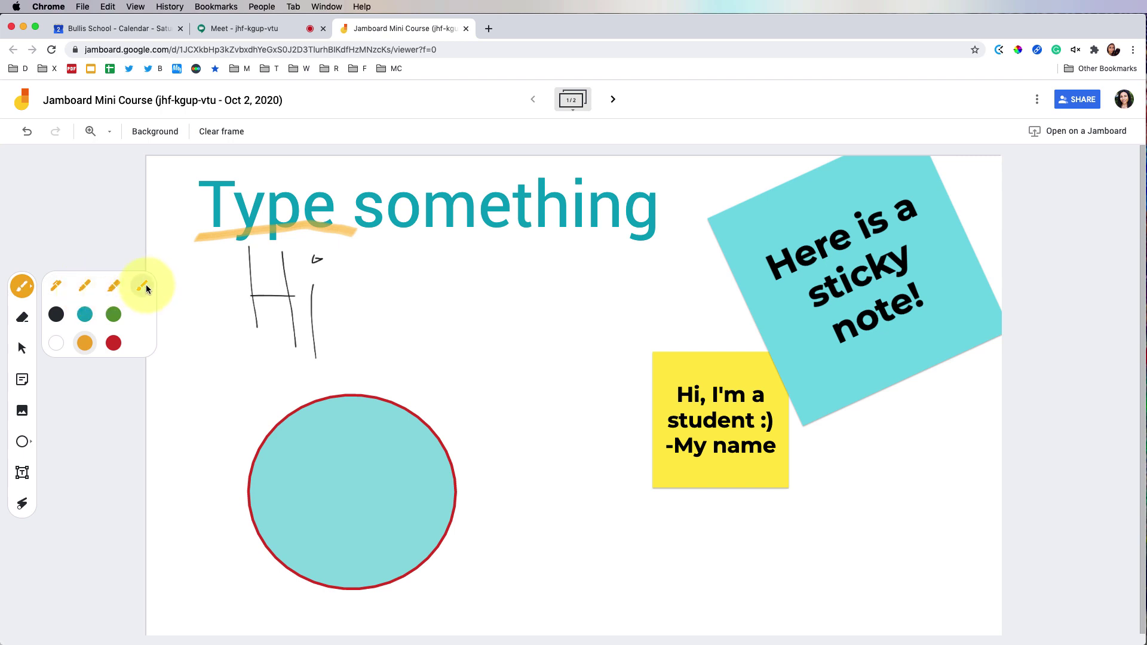
pyautogui.moveTo(207, 358); pyautogui.dragTo(396, 356)
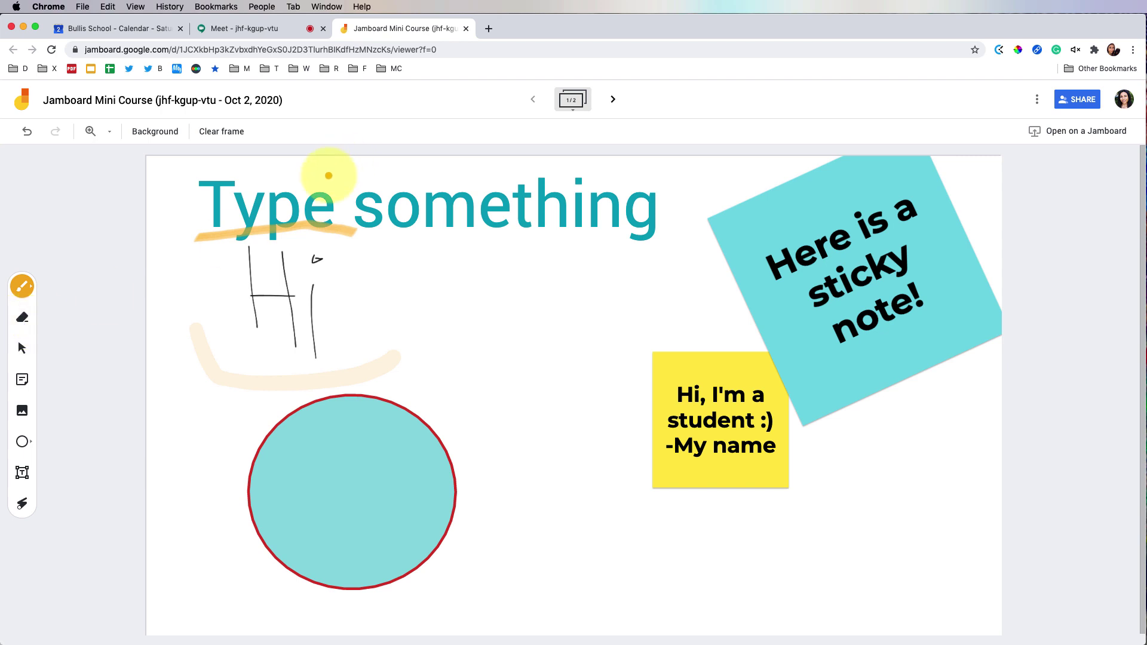
# Erase the yellow highlighter underline below "Type" and move the circle slightly down, away from the brush stroke
pyautogui.click(22, 322)
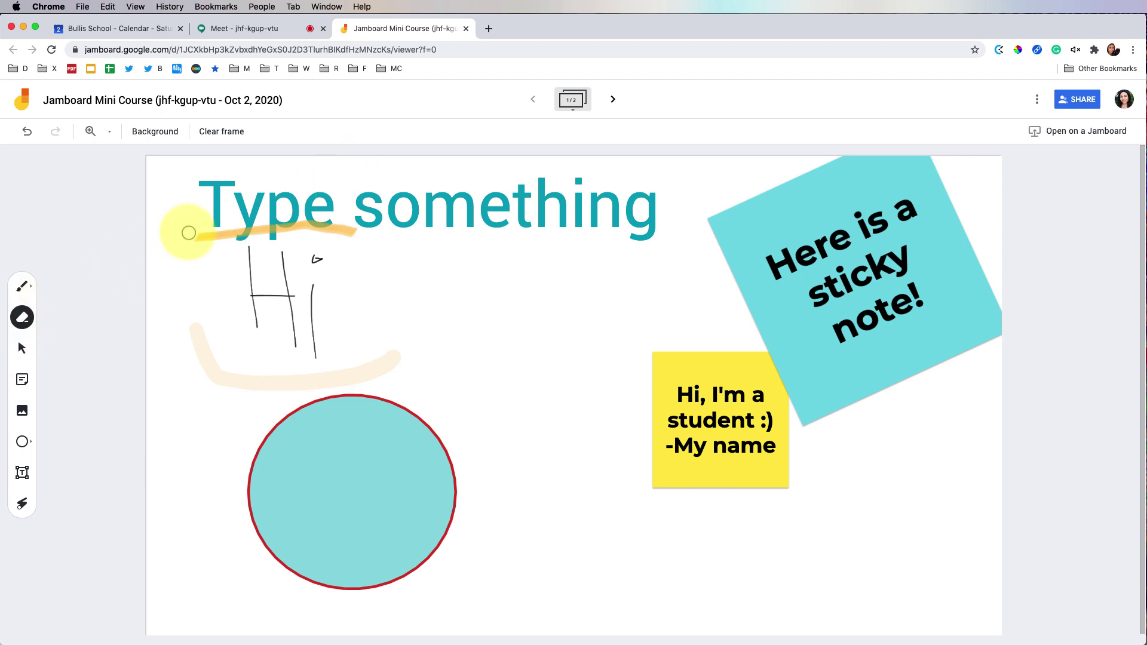
pyautogui.moveTo(179, 235)
pyautogui.mouseDown()
pyautogui.moveTo(359, 229)
pyautogui.moveTo(302, 233)
pyautogui.moveTo(327, 225)
pyautogui.moveTo(289, 205)
pyautogui.mouseUp()
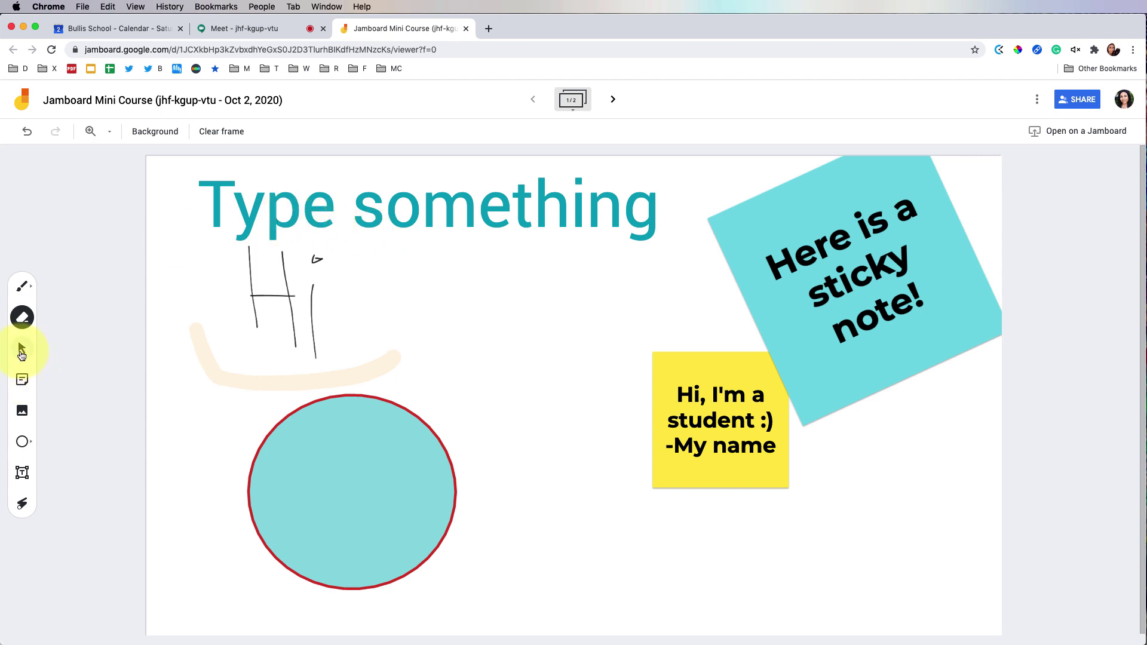
pyautogui.click(22, 351)
pyautogui.moveTo(296, 492)
pyautogui.mouseDown()
pyautogui.moveTo(442, 427)
pyautogui.moveTo(298, 509)
pyautogui.mouseUp()
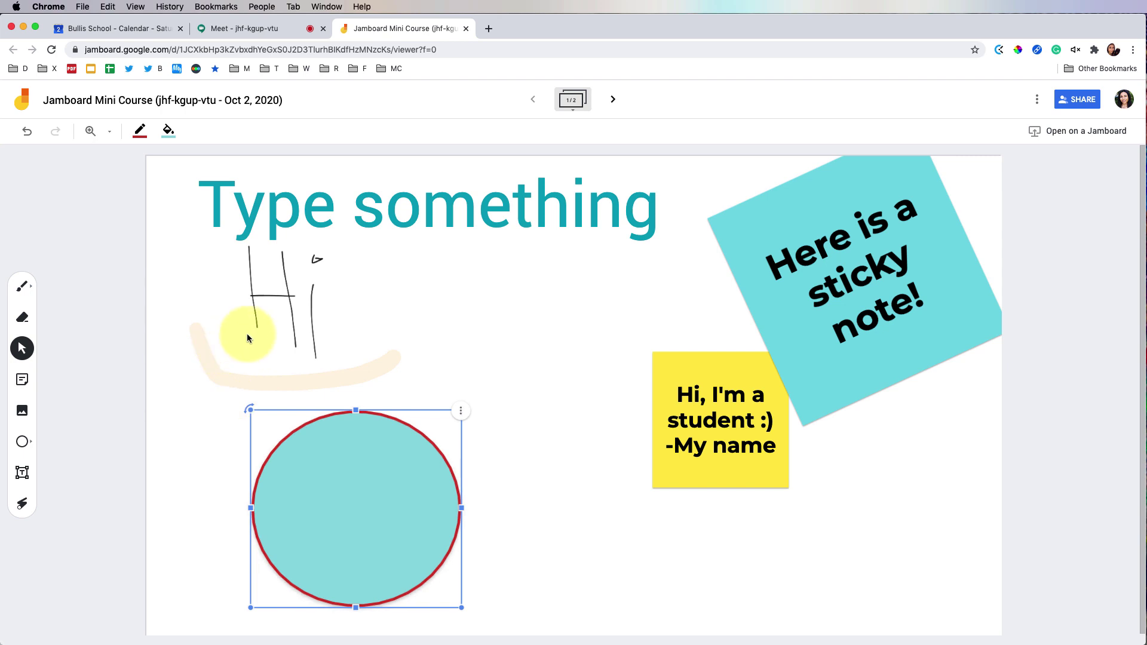
pyautogui.click(252, 313)
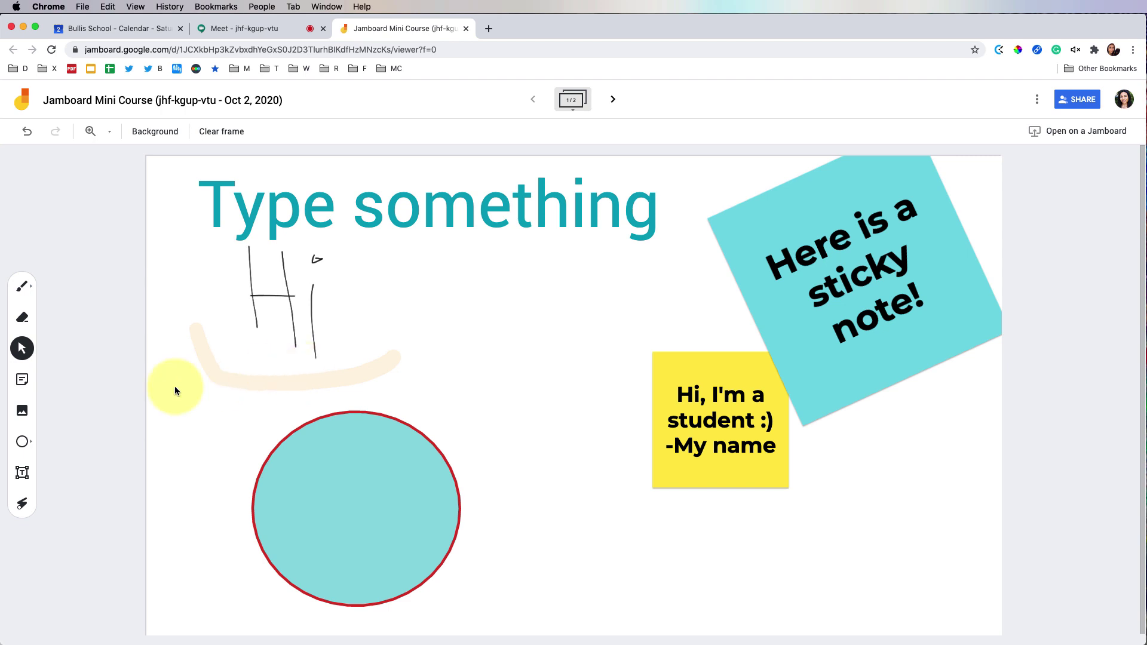
# Discard a new blank sticky note, and shrink the blue sticky note and move it fully inside the frame beside the yellow one
pyautogui.click(22, 380)
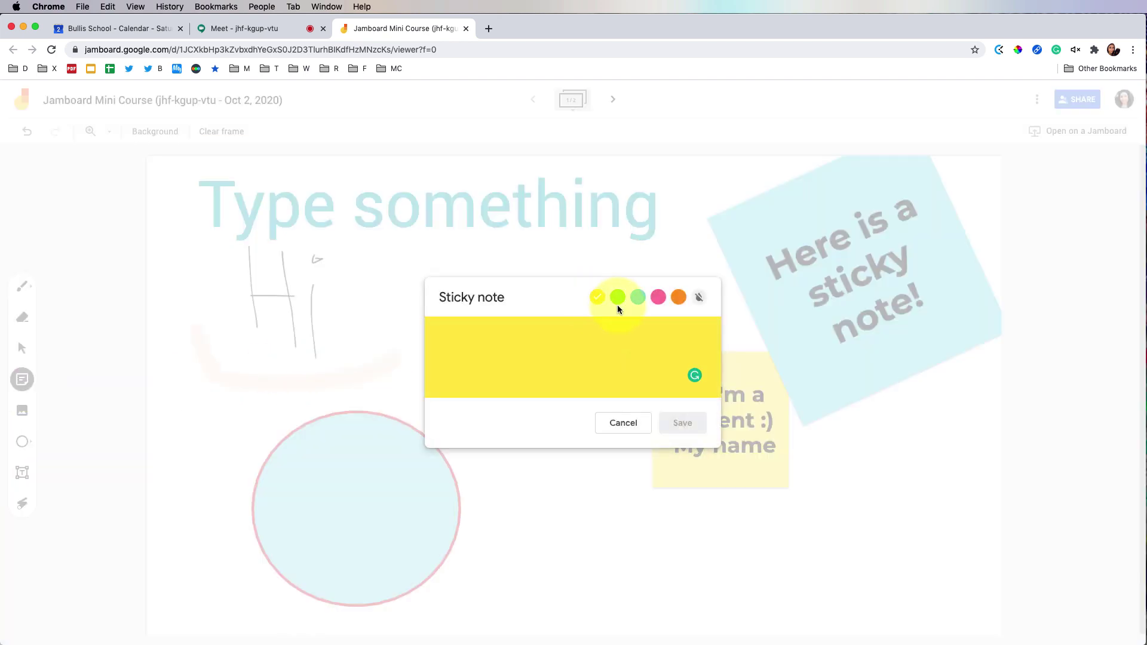
pyautogui.click(618, 424)
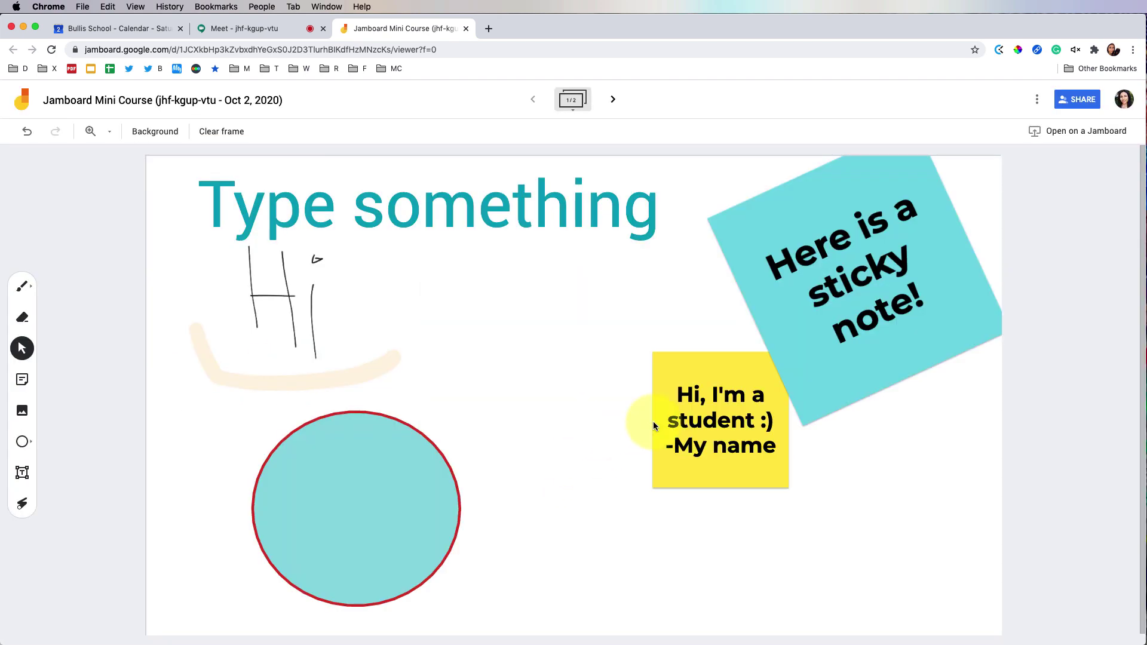
pyautogui.click(860, 389)
pyautogui.moveTo(801, 410); pyautogui.dragTo(844, 342)
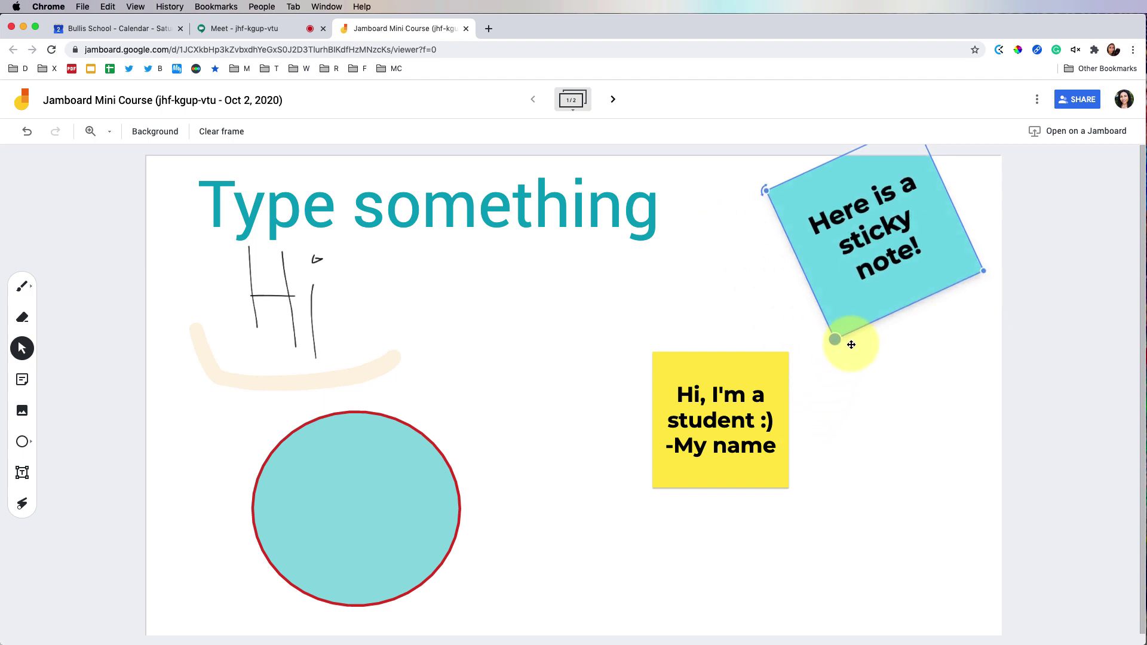
pyautogui.moveTo(780, 202); pyautogui.dragTo(739, 265)
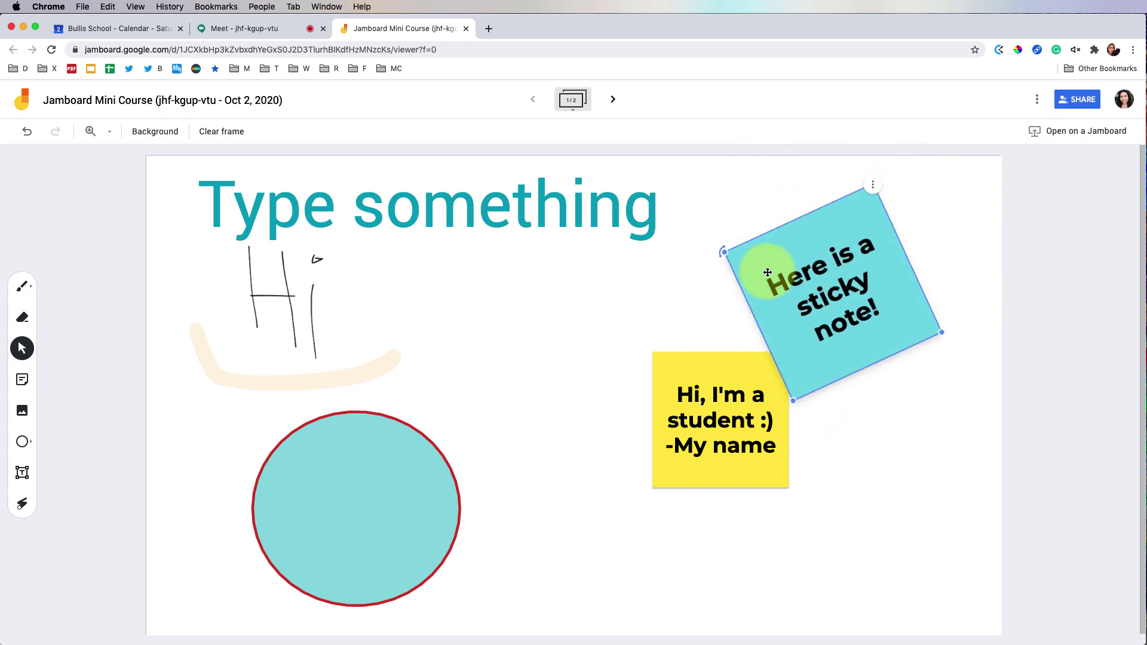
# Insert the "How've you been?" teddy bear image from Google Drive into the frame
pyautogui.click(24, 418)
pyautogui.click(435, 216)
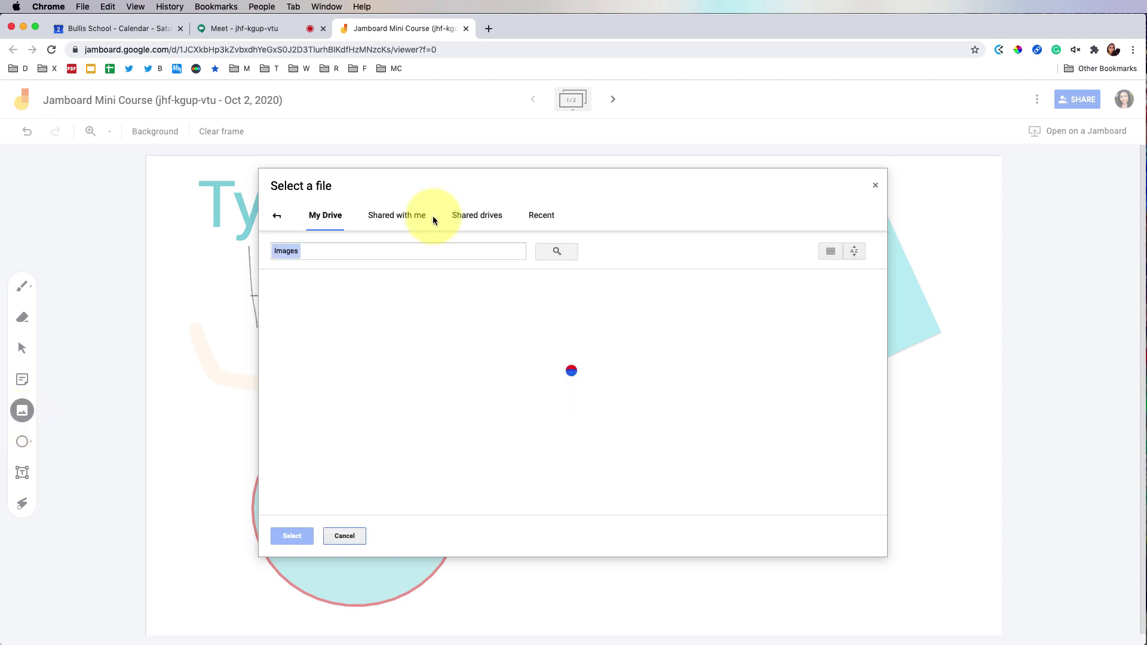
pyautogui.click(290, 536)
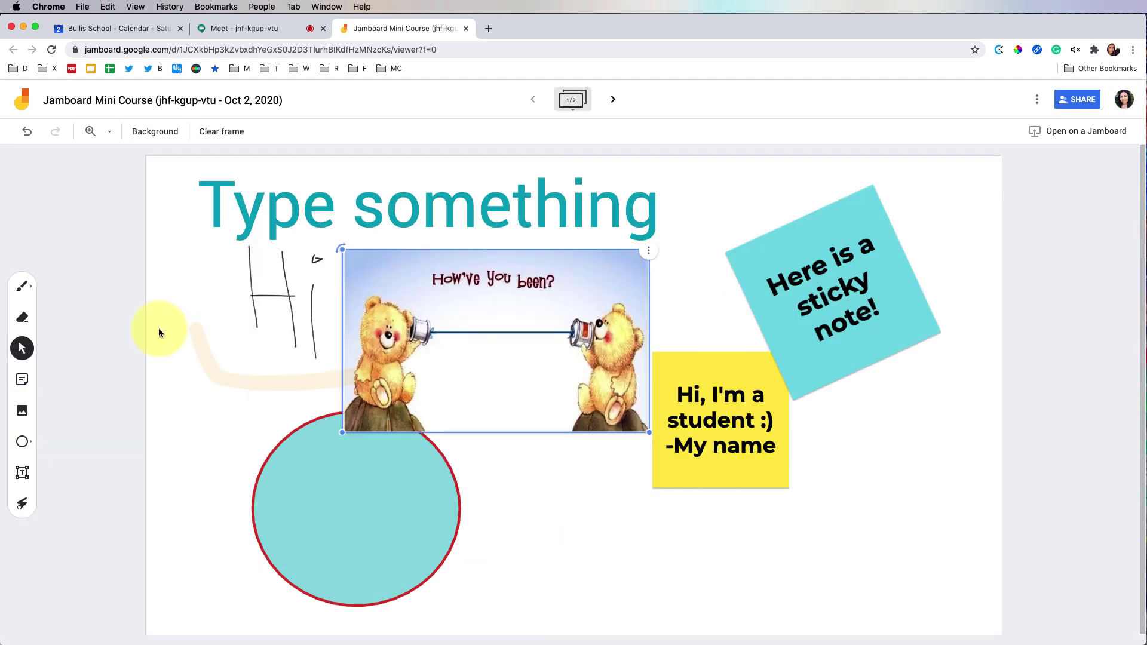
# Draw a red checkmark with the pen between the two bears on the teddy bear image
pyautogui.click(23, 289)
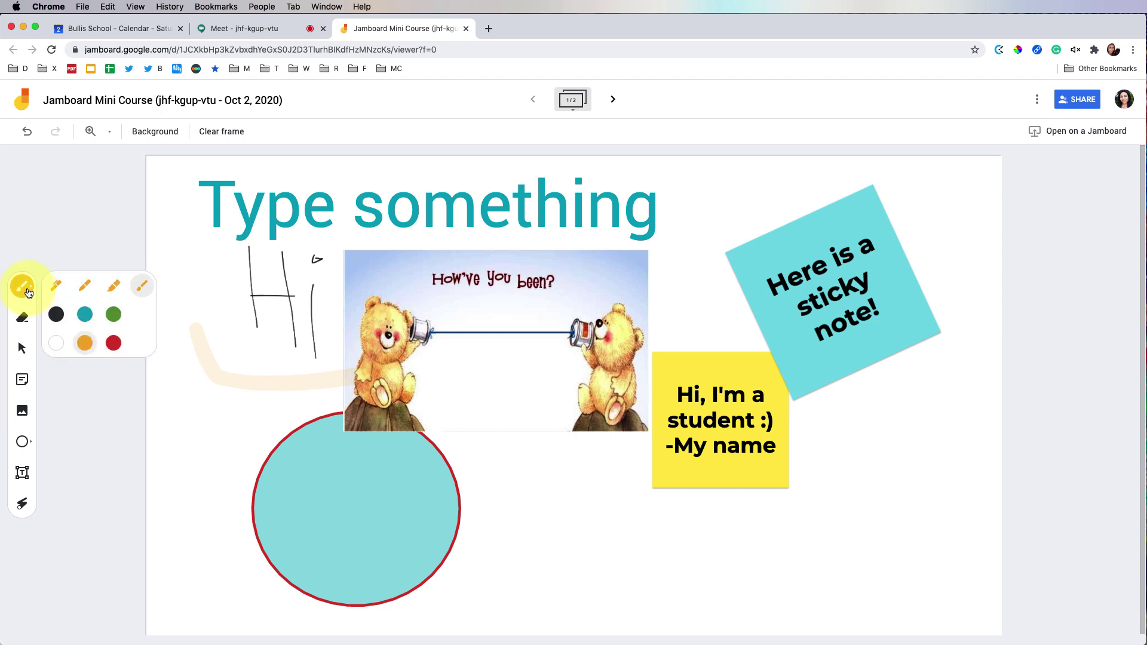
pyautogui.click(110, 345)
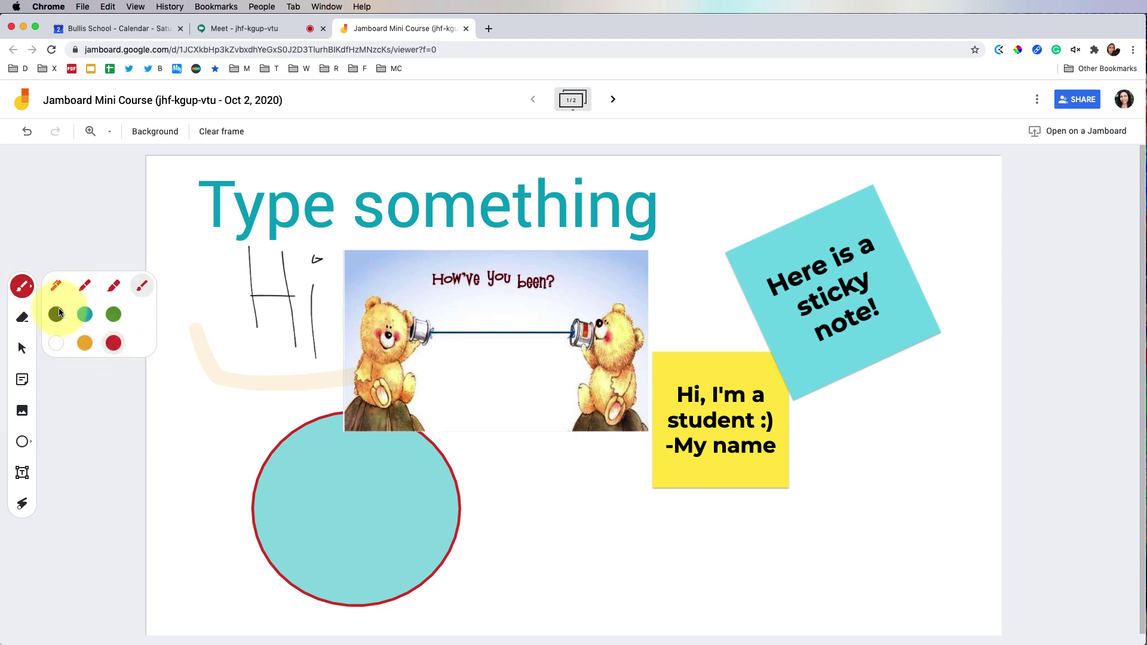
pyautogui.moveTo(479, 395); pyautogui.dragTo(550, 360)
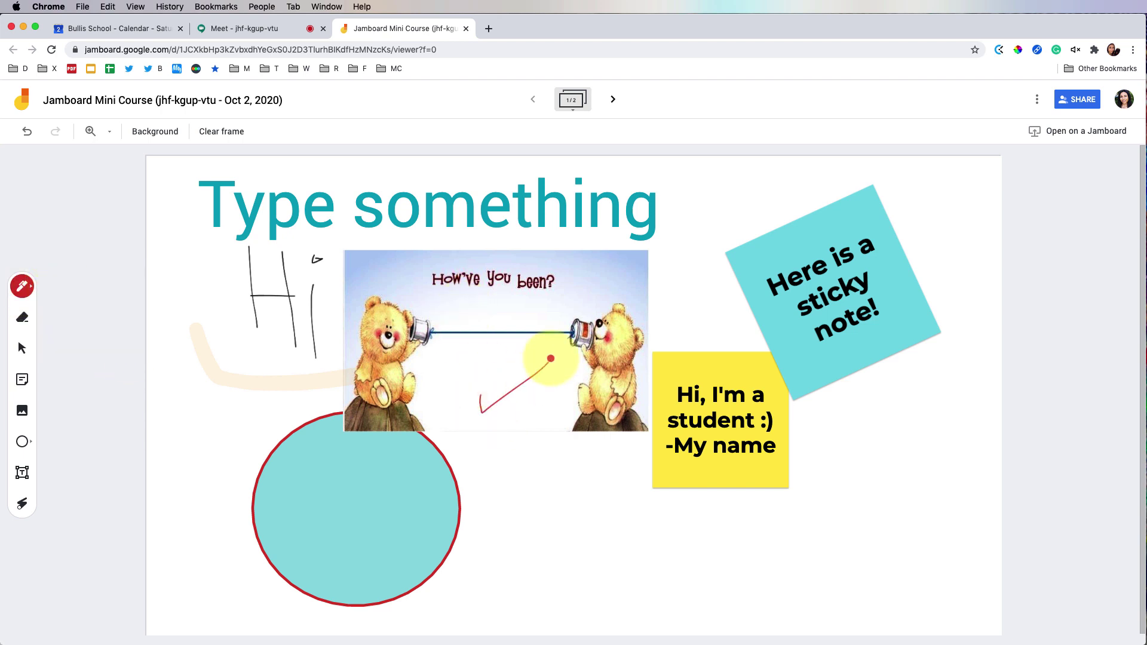
# Send the teddy bear image one level backward and move the circle slightly up and left beneath it
pyautogui.click(22, 347)
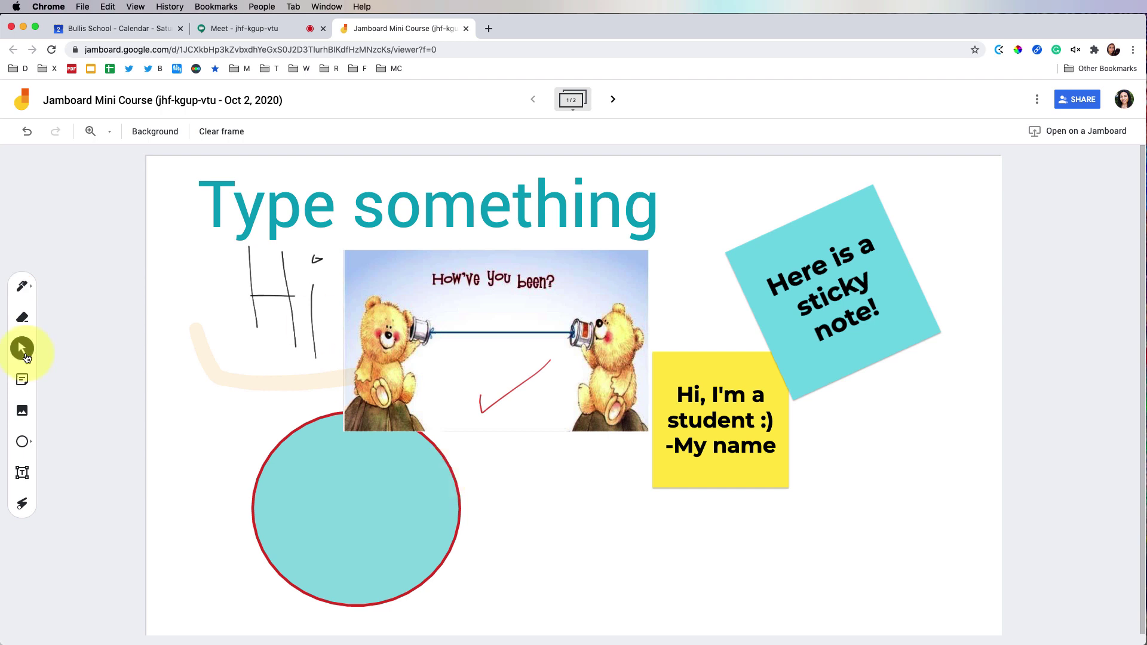
pyautogui.click(539, 331)
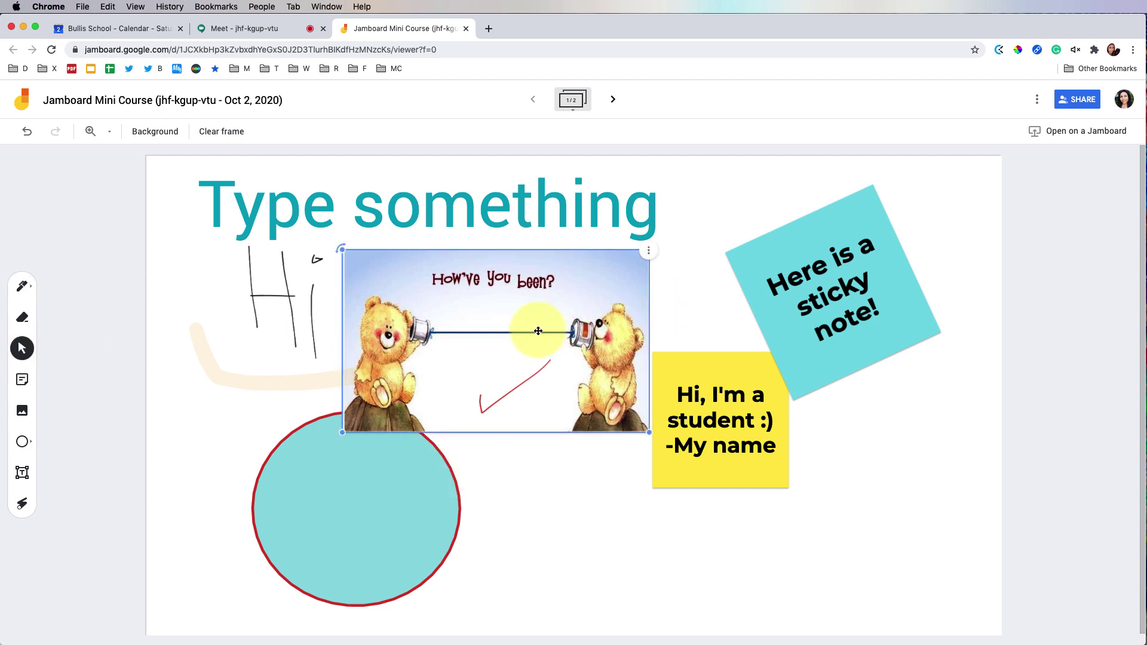
pyautogui.click(648, 251)
pyautogui.moveTo(673, 292)
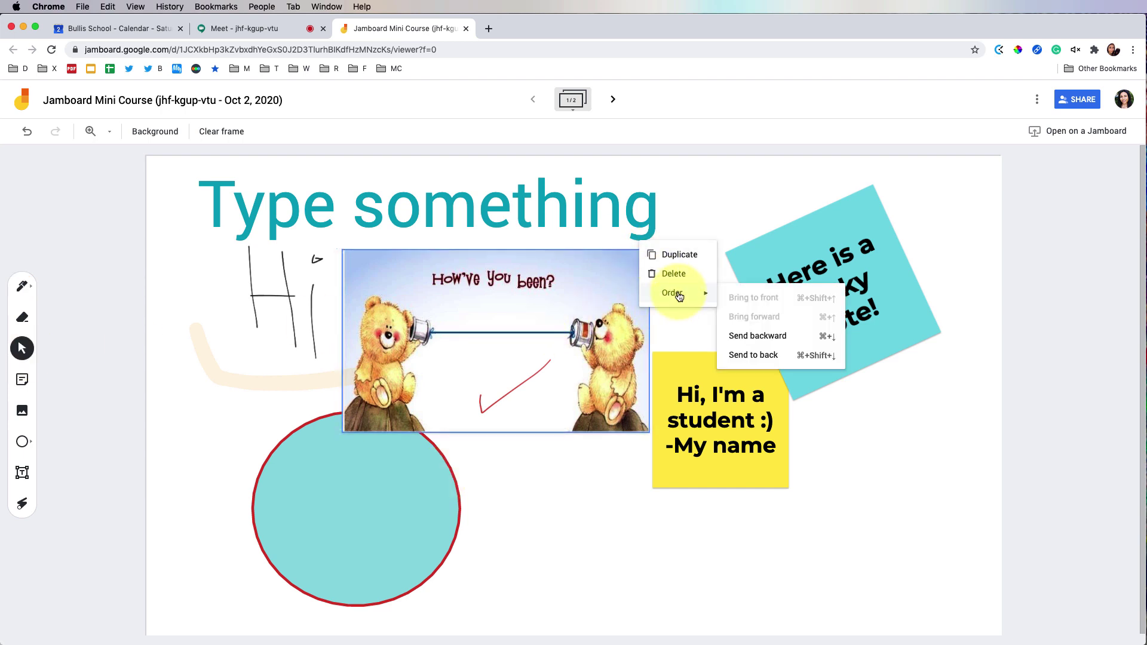
pyautogui.click(766, 338)
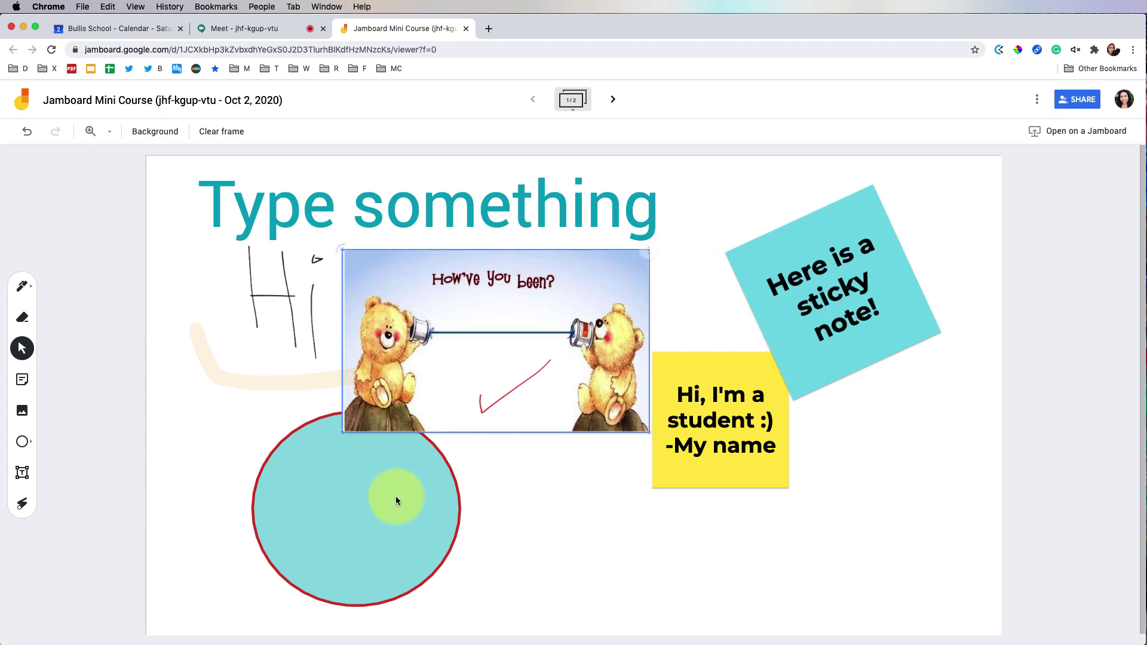
pyautogui.moveTo(395, 496)
pyautogui.mouseDown()
pyautogui.moveTo(374, 520)
pyautogui.moveTo(379, 482)
pyautogui.mouseUp()
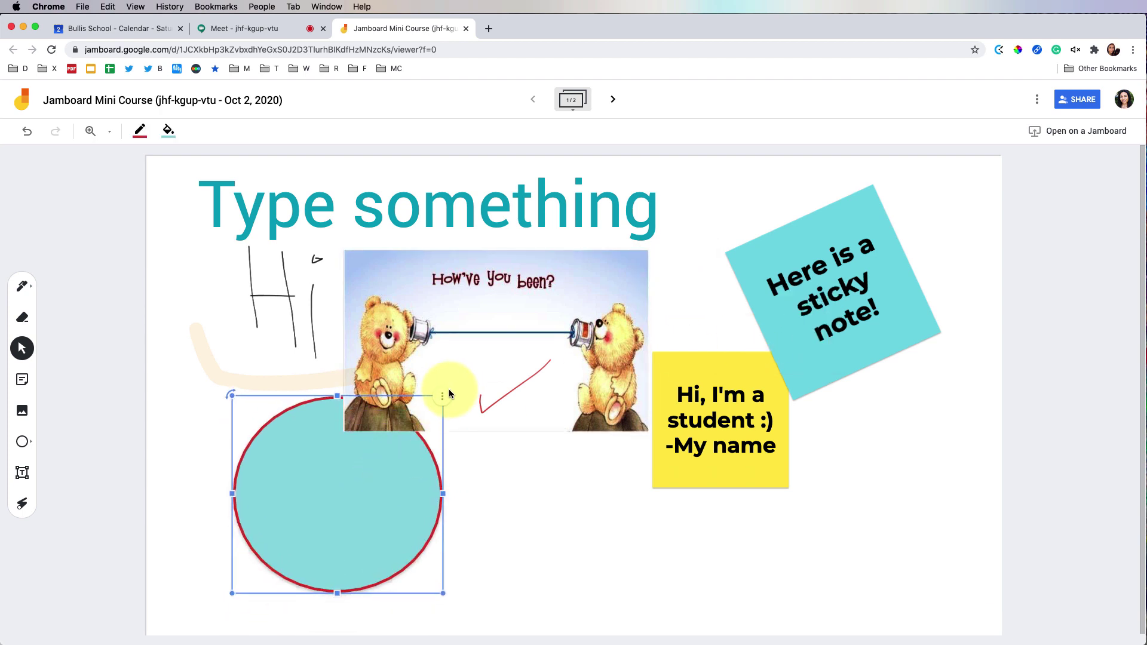
# Send the teddy bear image to the back and shift the circle slightly up and left over it
pyautogui.click(484, 365)
pyautogui.click(648, 250)
pyautogui.moveTo(672, 293)
pyautogui.click(776, 355)
pyautogui.moveTo(317, 499)
pyautogui.mouseDown()
pyautogui.moveTo(312, 511)
pyautogui.moveTo(350, 481)
pyautogui.moveTo(307, 493)
pyautogui.mouseUp()
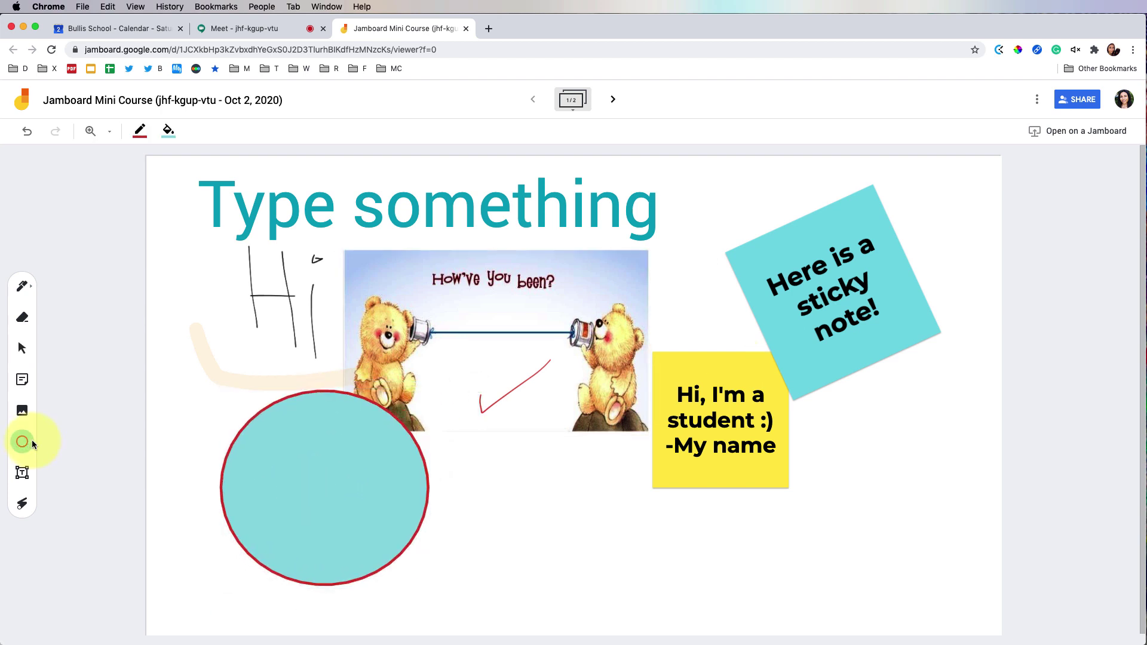
# Set the shape tool's border colour to teal, and view the available shapes and fill colours
pyautogui.click(22, 441)
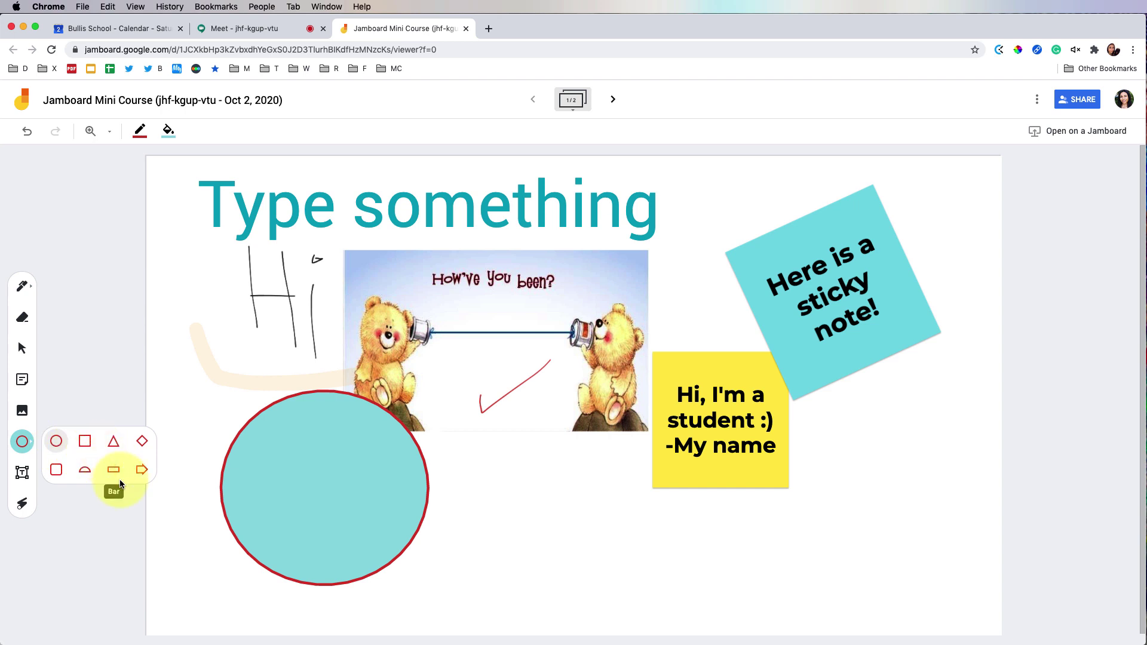
pyautogui.click(142, 136)
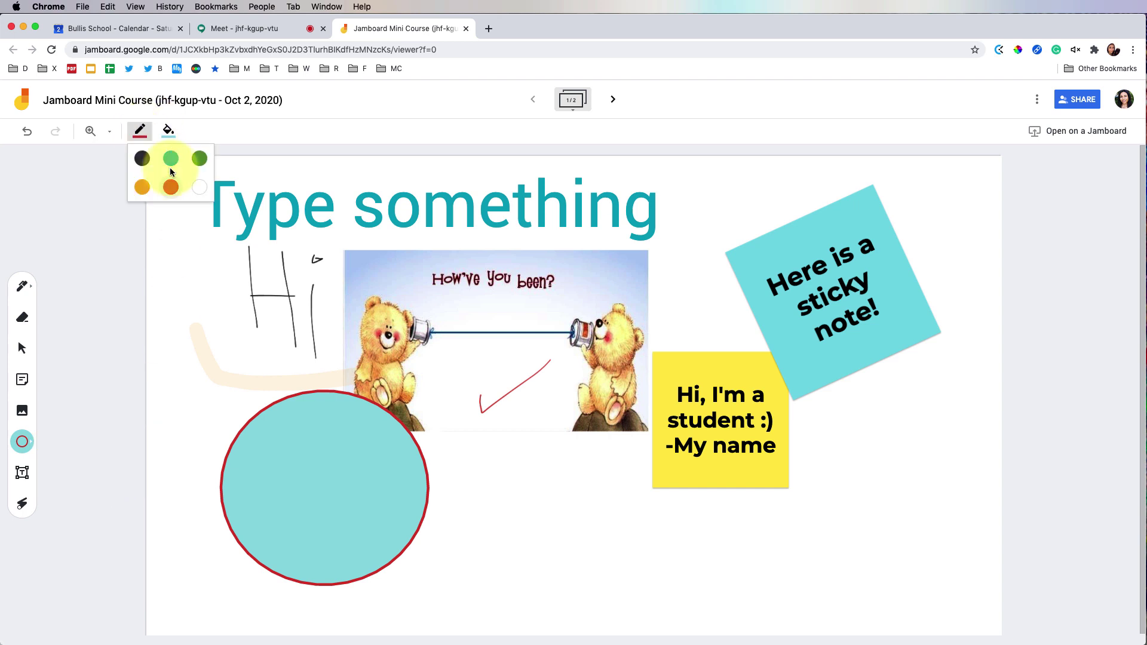
pyautogui.click(172, 159)
pyautogui.click(168, 130)
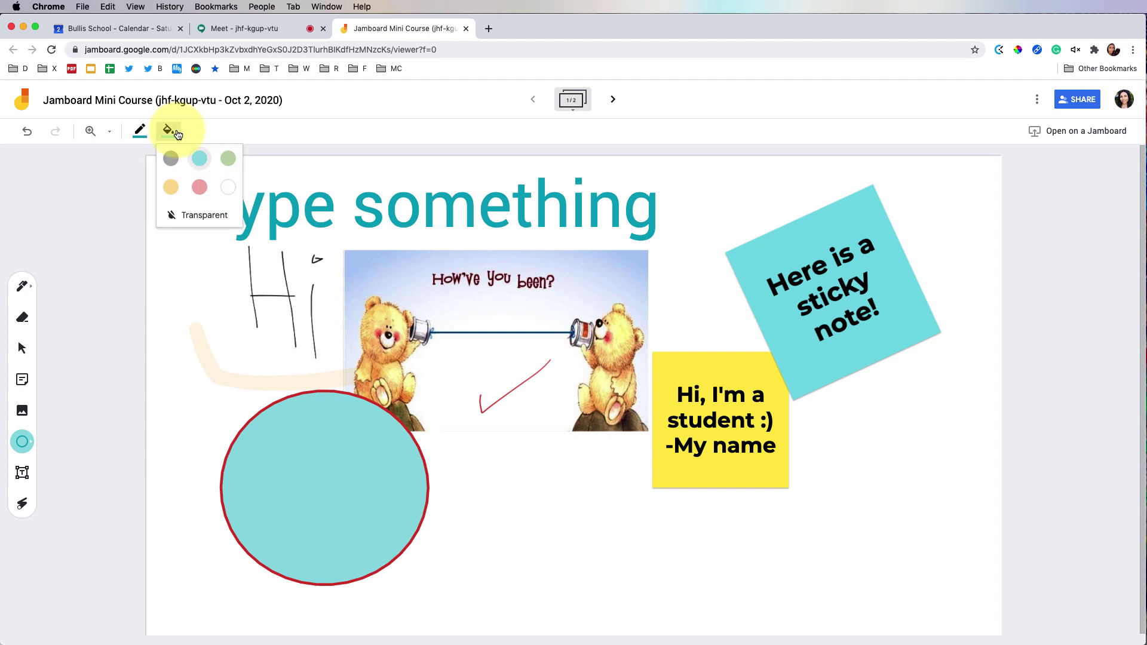
pyautogui.click(168, 129)
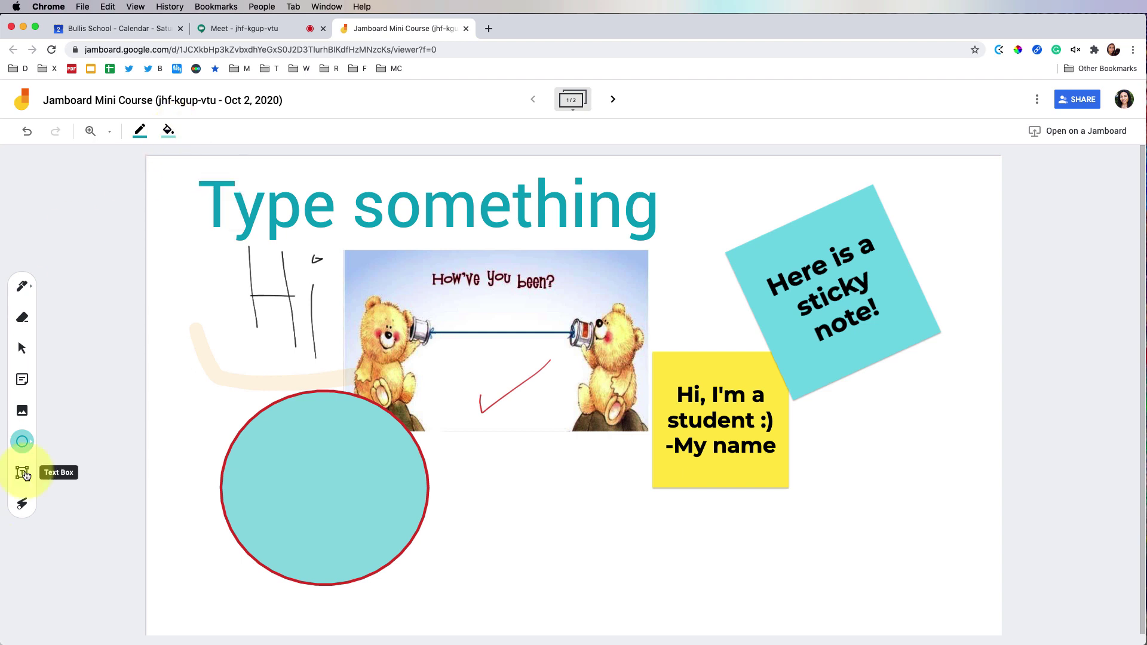
# Trace a laser mark from the circle across the empty area beside it, and look through the board's additional file actions
pyautogui.click(22, 505)
pyautogui.moveTo(295, 458)
pyautogui.mouseDown()
pyautogui.moveTo(520, 461)
pyautogui.moveTo(297, 533)
pyautogui.moveTo(568, 512)
pyautogui.mouseUp()
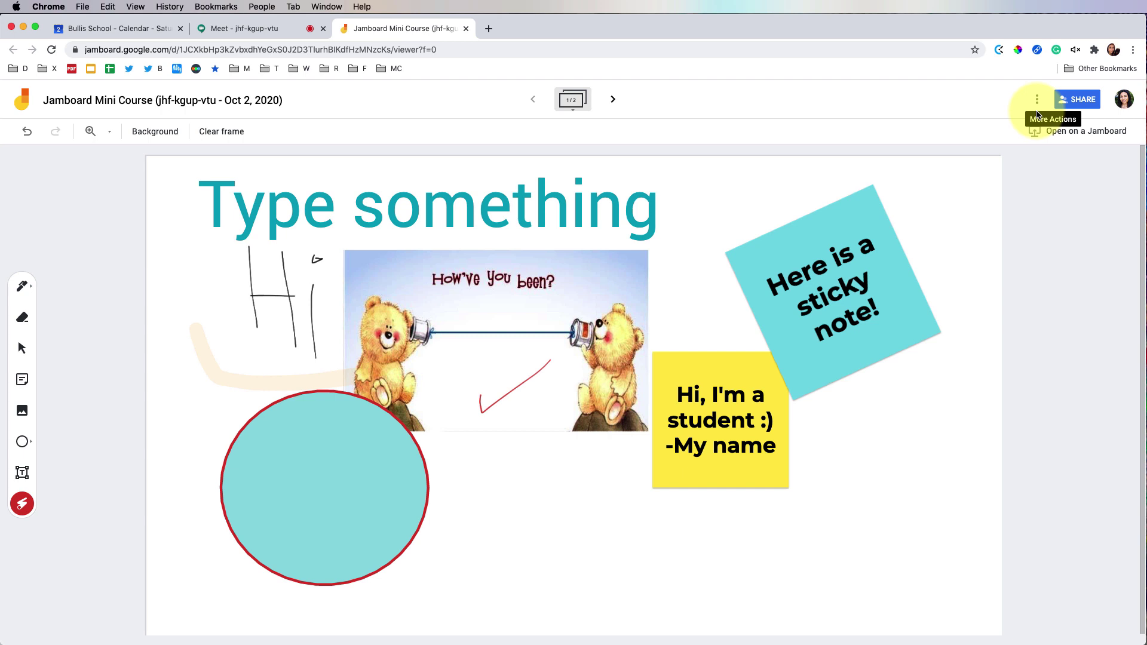
pyautogui.click(1037, 105)
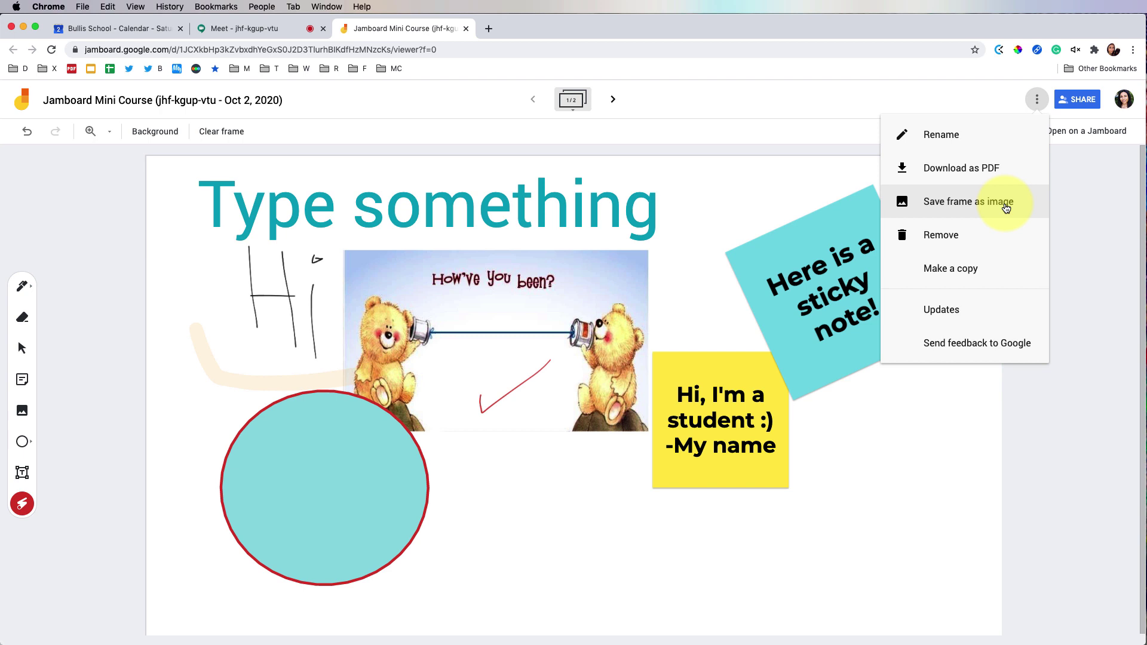
pyautogui.click(1082, 170)
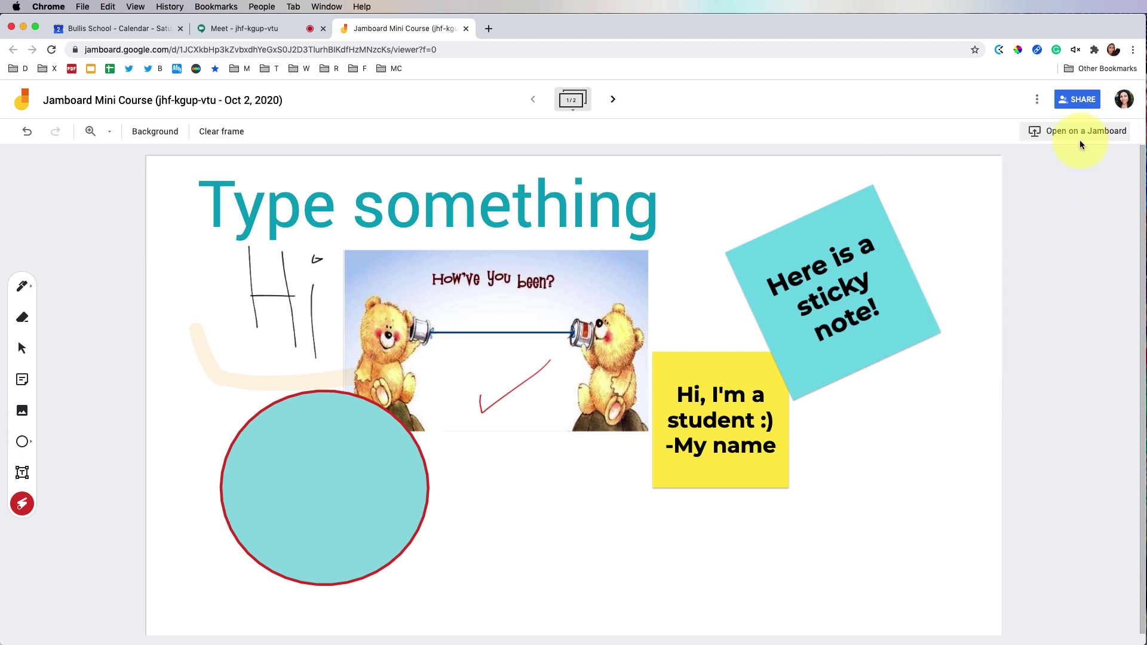
# Open My Drive in a new browser tab and select the "Jamboard Mini Course (jhf-kgup-vtu - Oct 2, 2020)" file
pyautogui.click(486, 30)
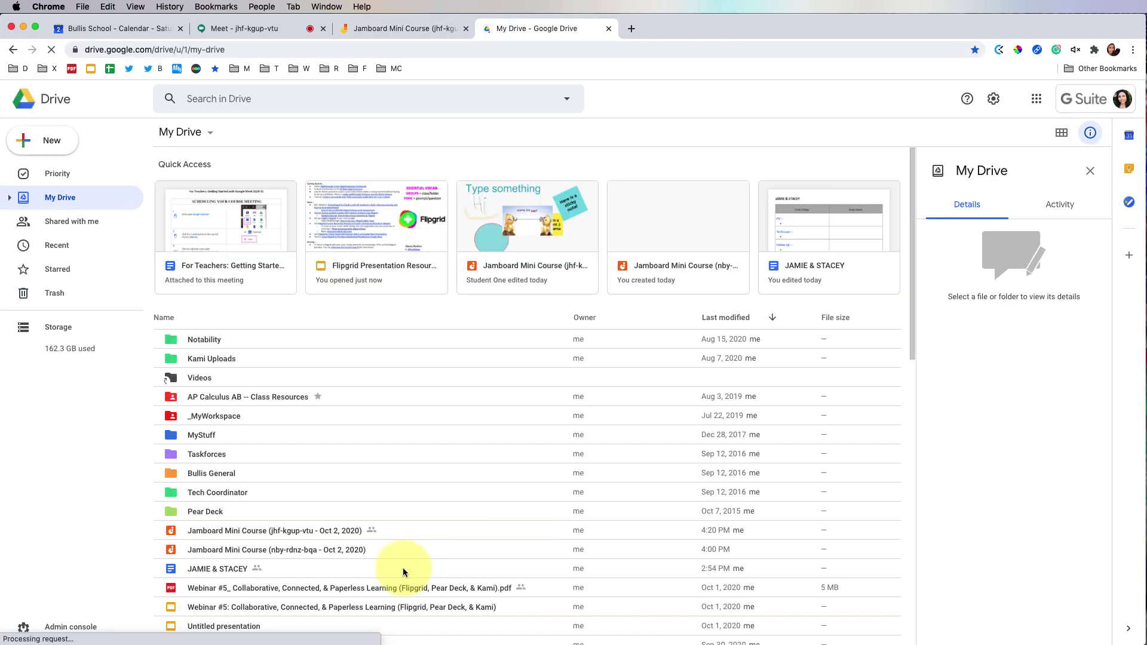
pyautogui.click(217, 535)
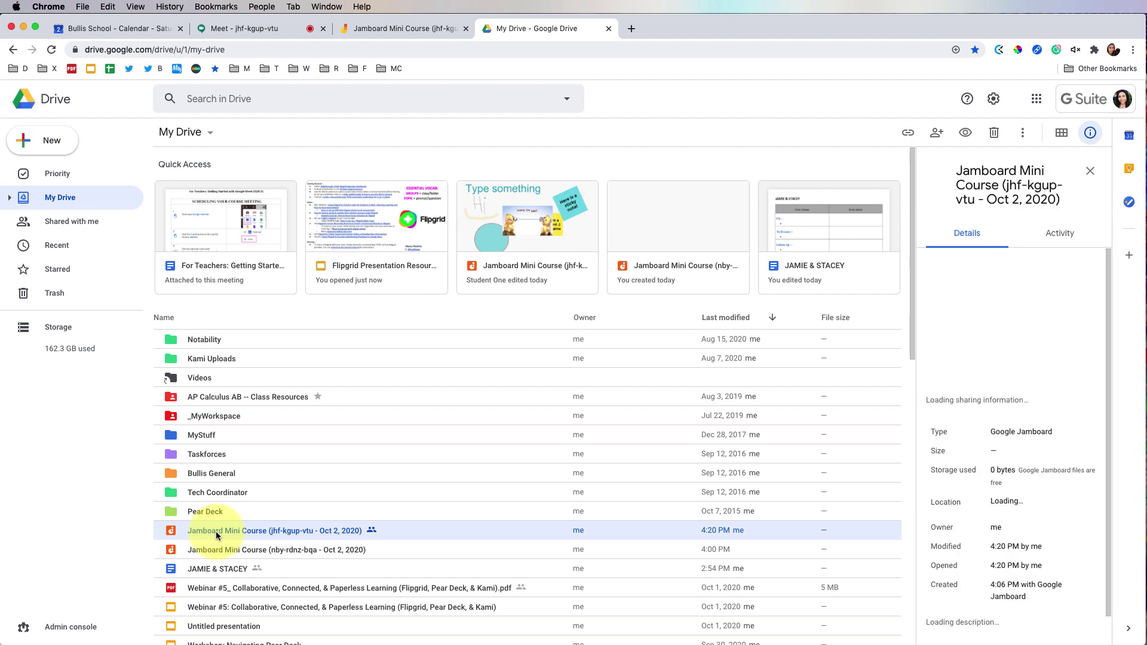